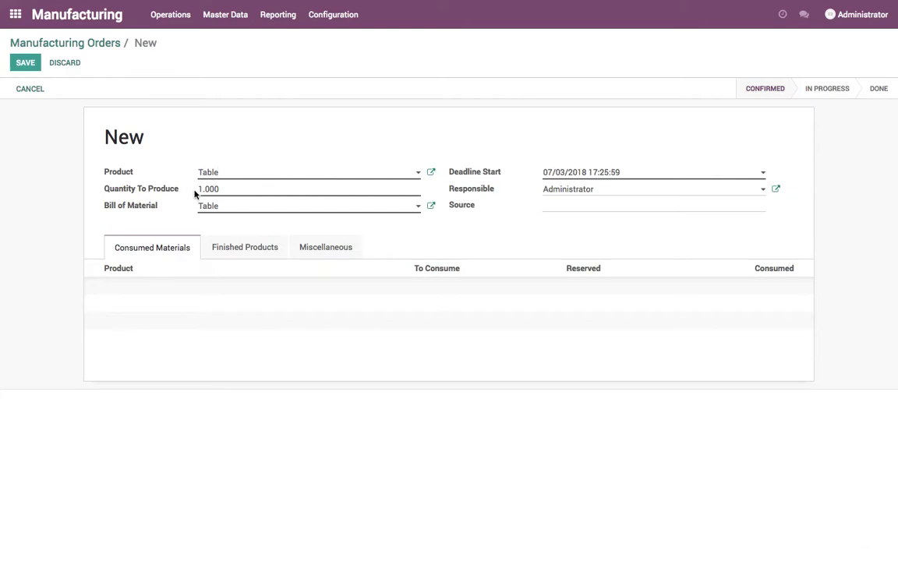
# Save the new manufacturing order for one Table and check the availability of its materials
pyautogui.click(33, 67)
pyautogui.click(33, 67)
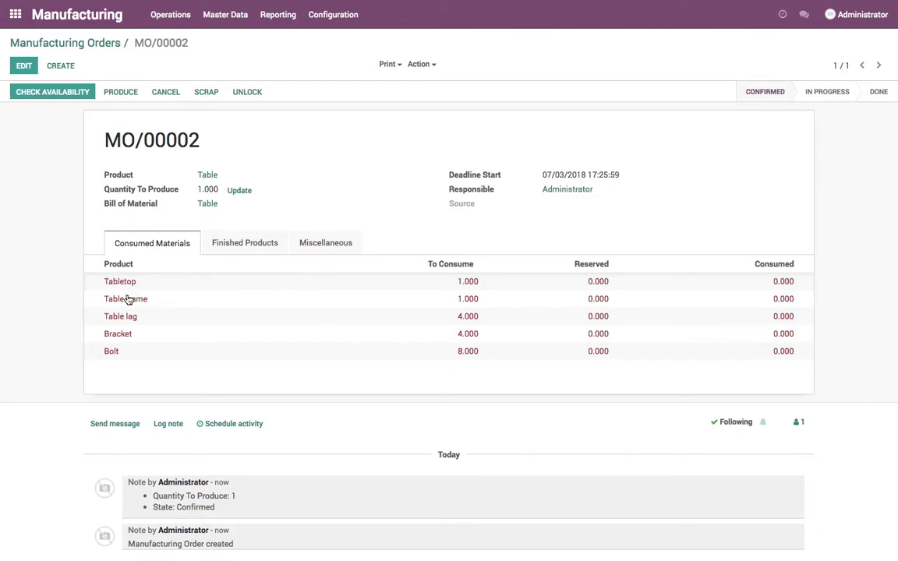
pyautogui.click(56, 94)
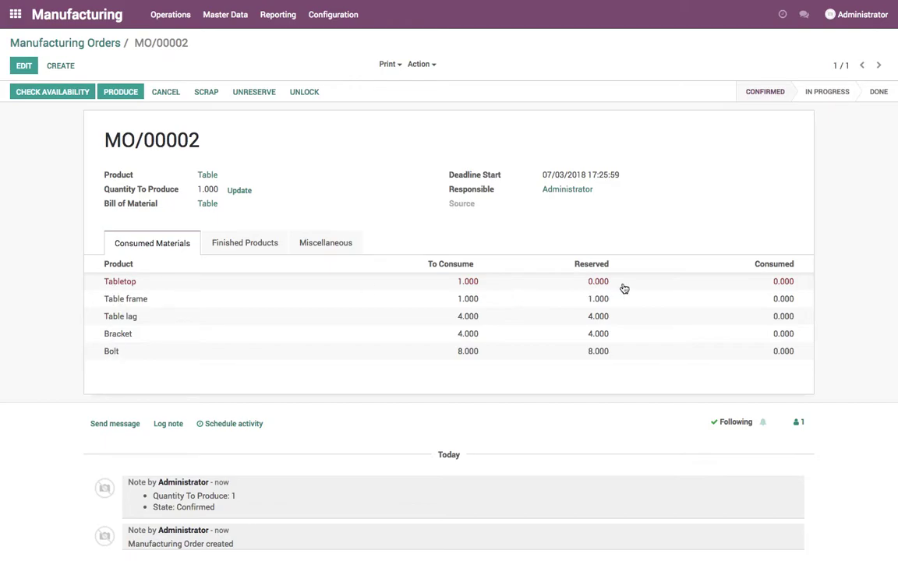
# Switch to the Inventory app and run the schedulers to trigger the reordering rules
pyautogui.click(90, 44)
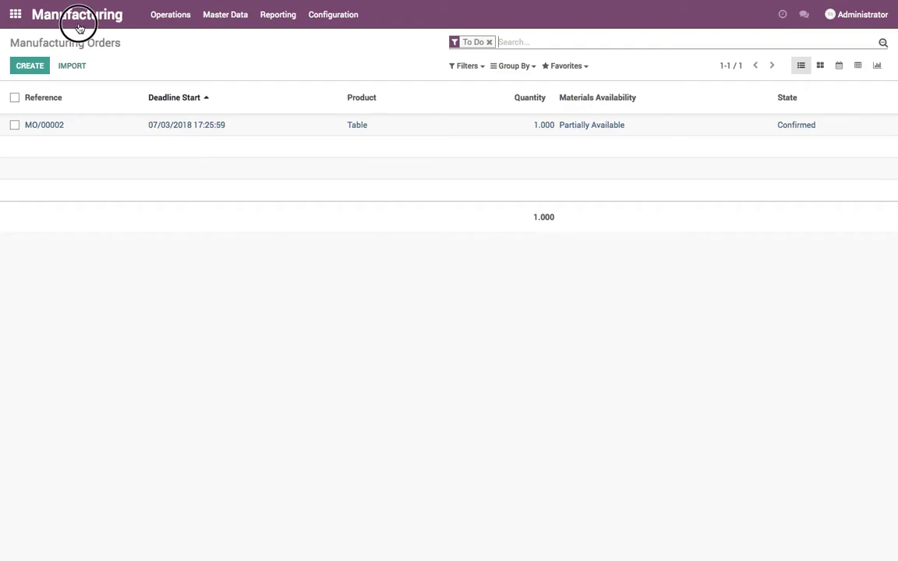
pyautogui.click(16, 14)
pyautogui.click(405, 113)
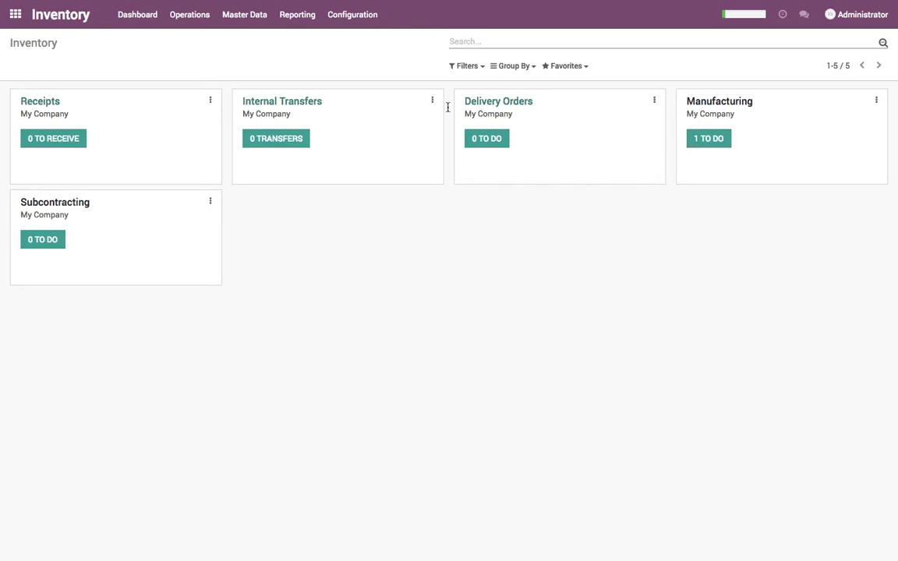
pyautogui.click(189, 16)
pyautogui.click(195, 84)
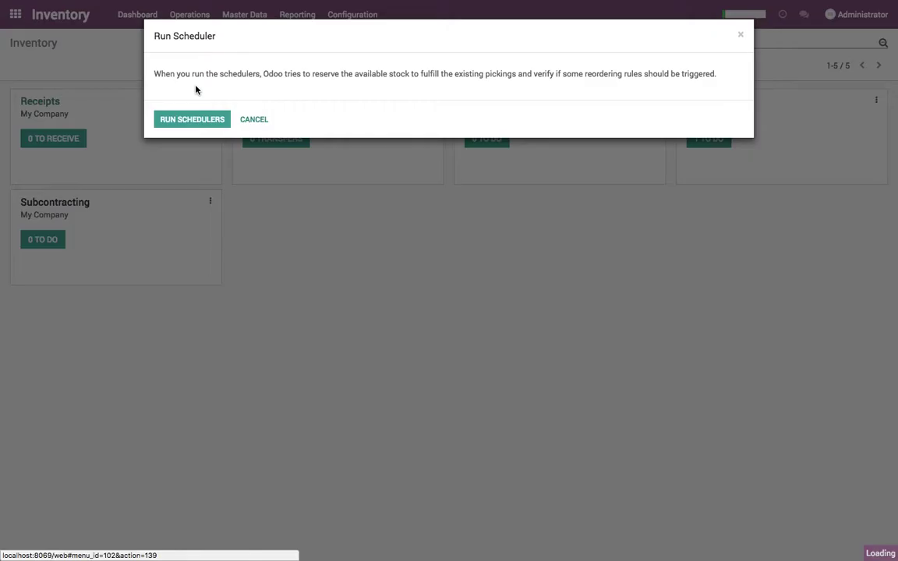
pyautogui.click(193, 119)
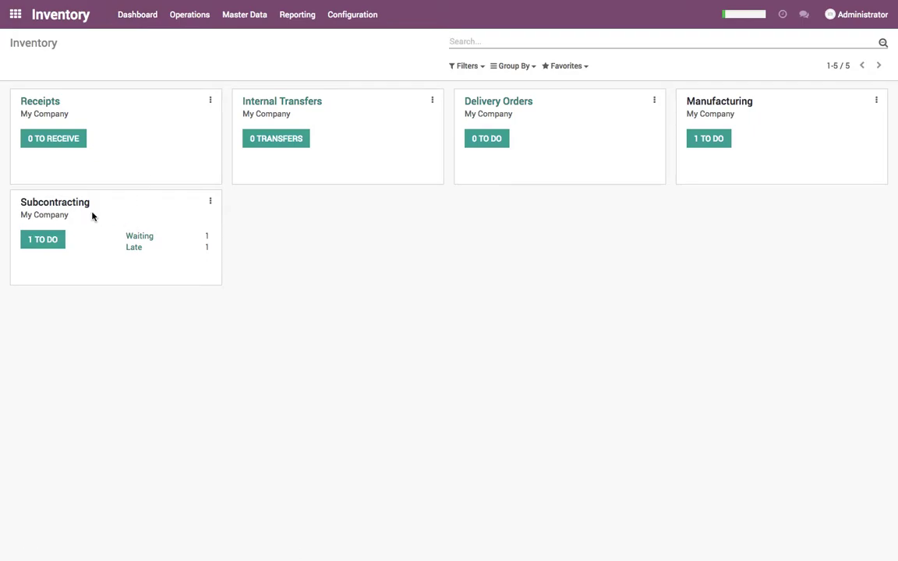
# Review the consumed materials of the waiting Tabletop subcontracting order and return to the Inventory dashboard
pyautogui.click(141, 236)
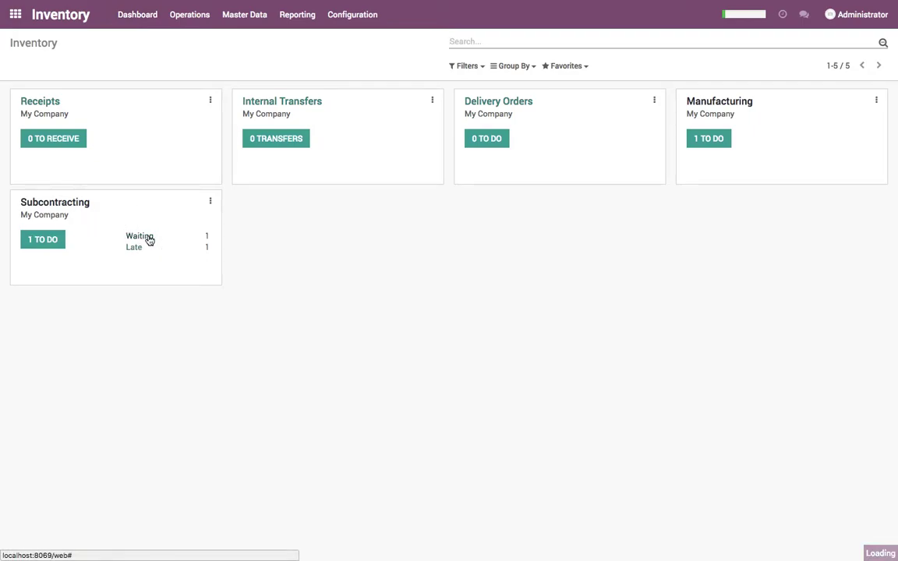
pyautogui.click(351, 129)
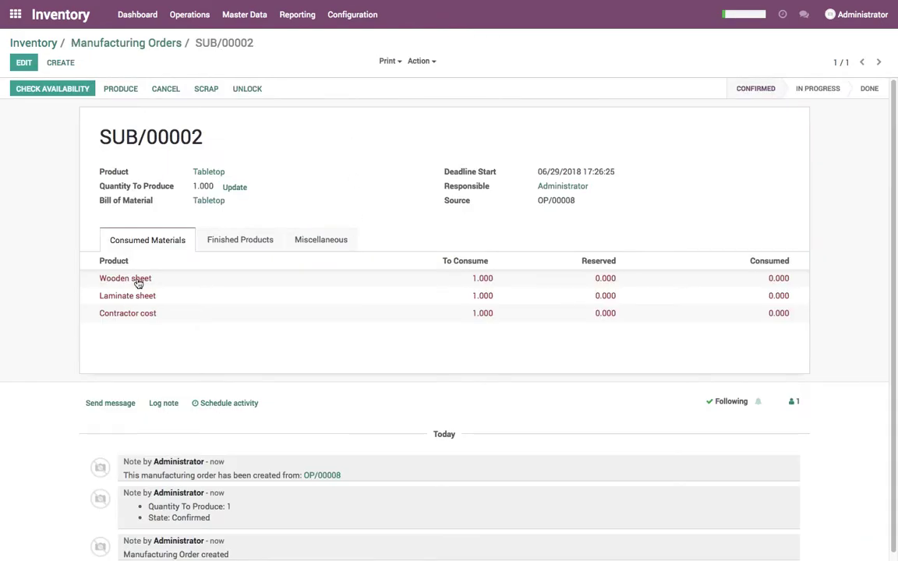
pyautogui.click(138, 48)
pyautogui.click(36, 44)
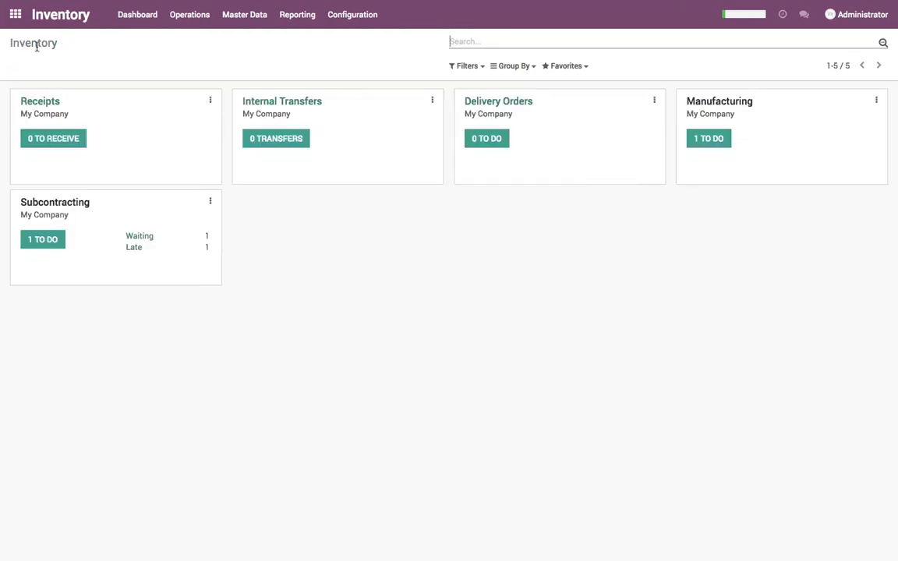
# Run the schedulers two more times, refreshing the Inventory dashboard after each run
pyautogui.click(189, 16)
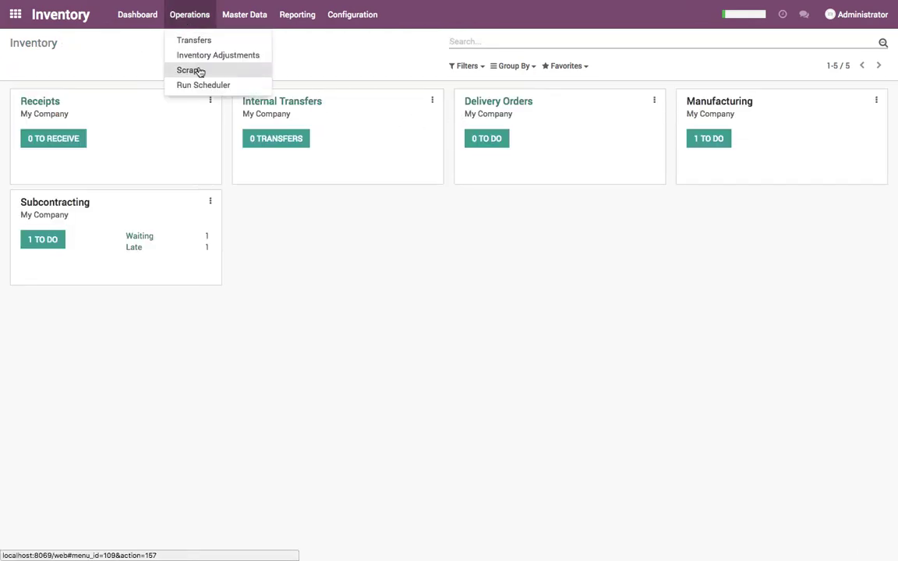
pyautogui.click(199, 84)
pyautogui.click(202, 121)
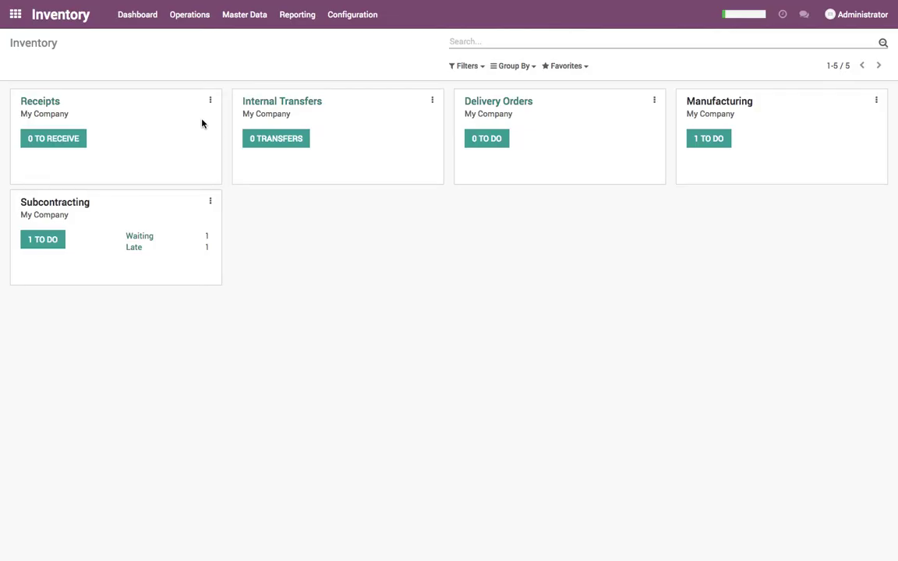
pyautogui.click(152, 22)
pyautogui.click(189, 14)
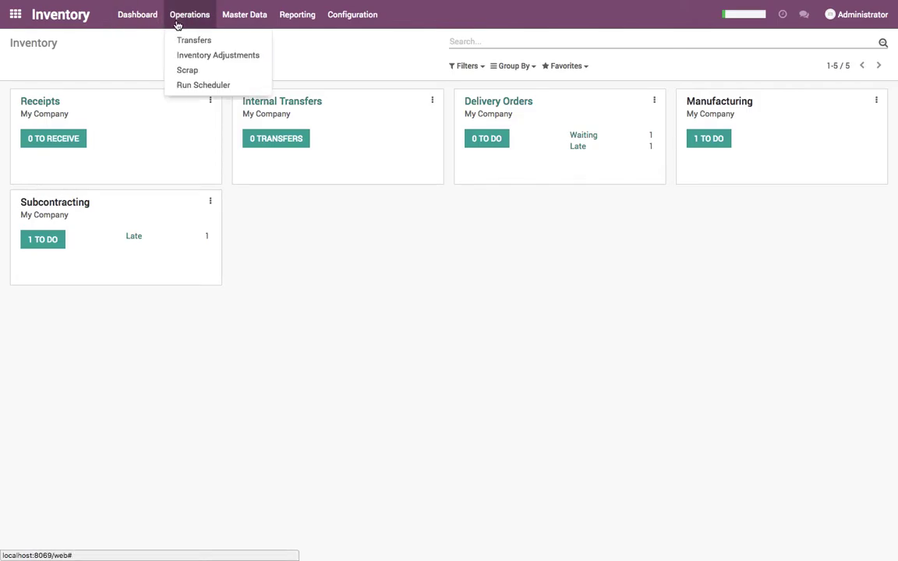
pyautogui.click(190, 88)
pyautogui.click(194, 119)
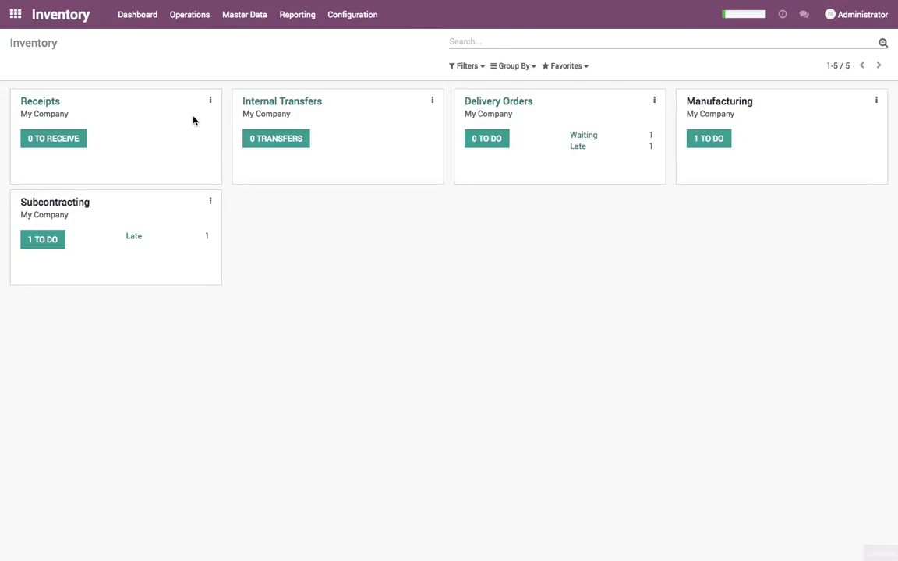
pyautogui.click(153, 24)
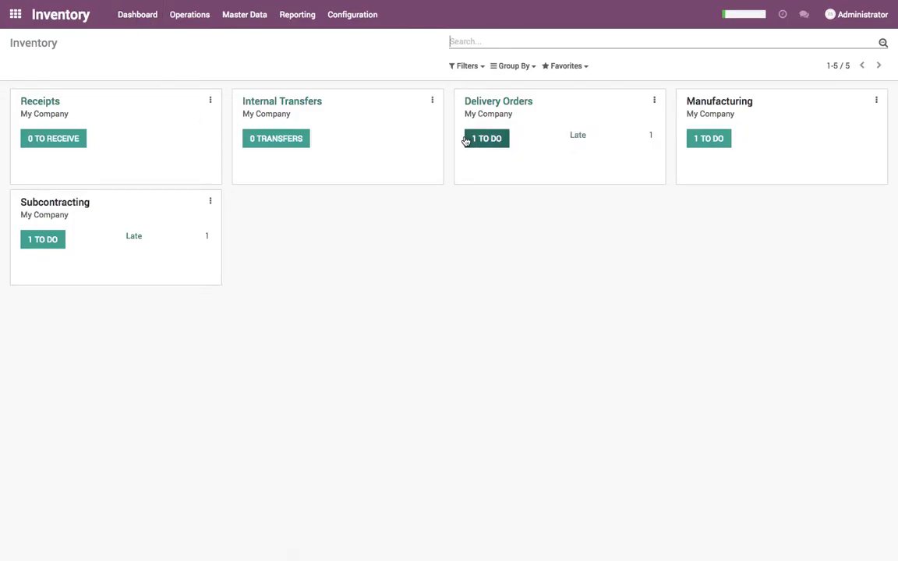
# Validate the ready delivery order to WH/Contractor as an immediate transfer of all reserved quantities
pyautogui.click(492, 142)
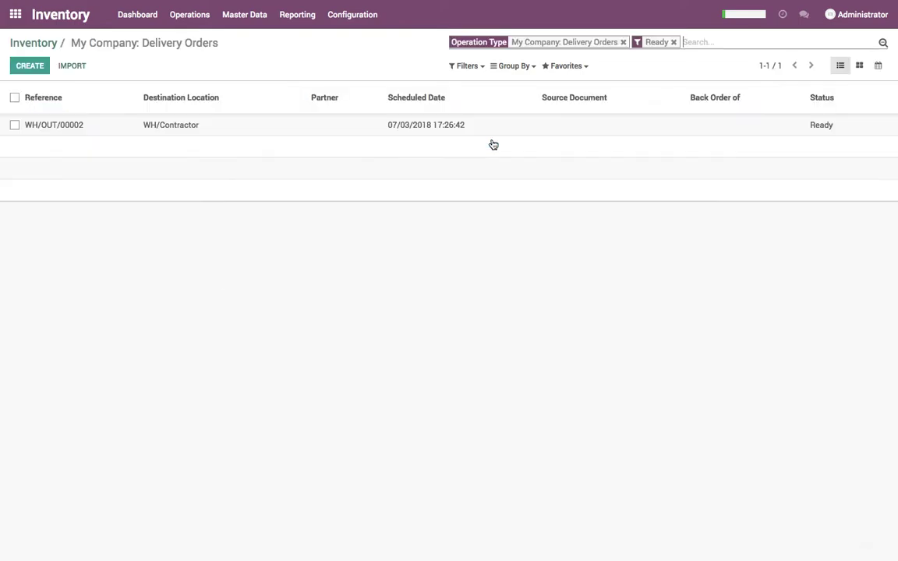
pyautogui.click(491, 131)
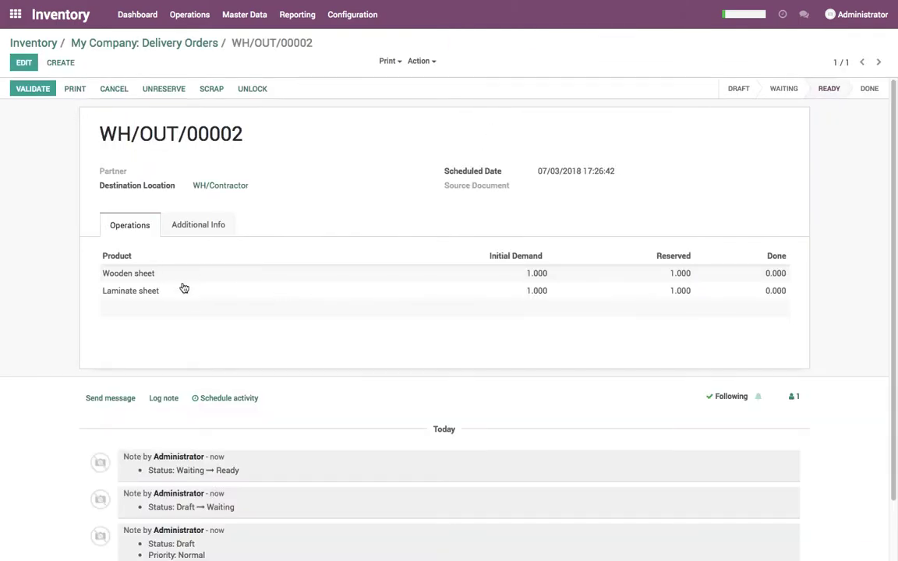
pyautogui.click(41, 85)
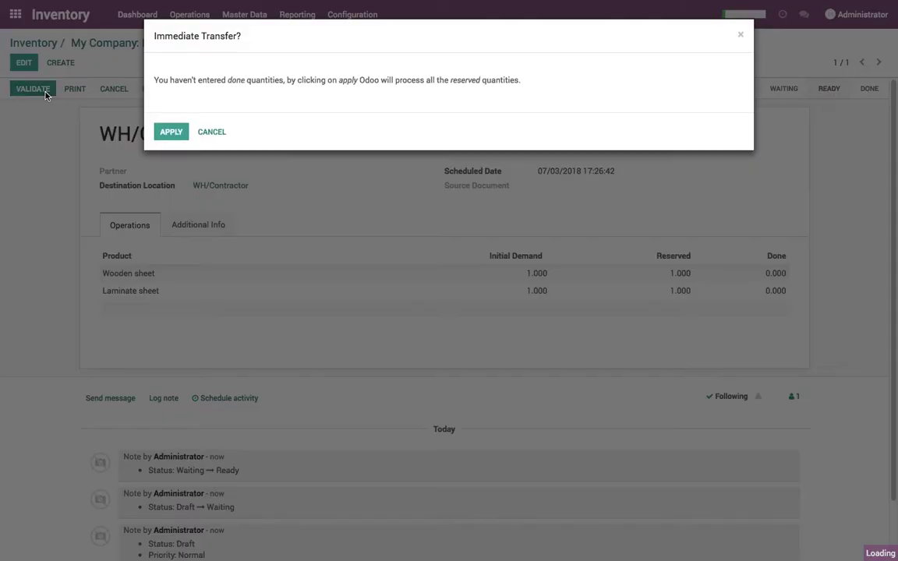
pyautogui.click(175, 134)
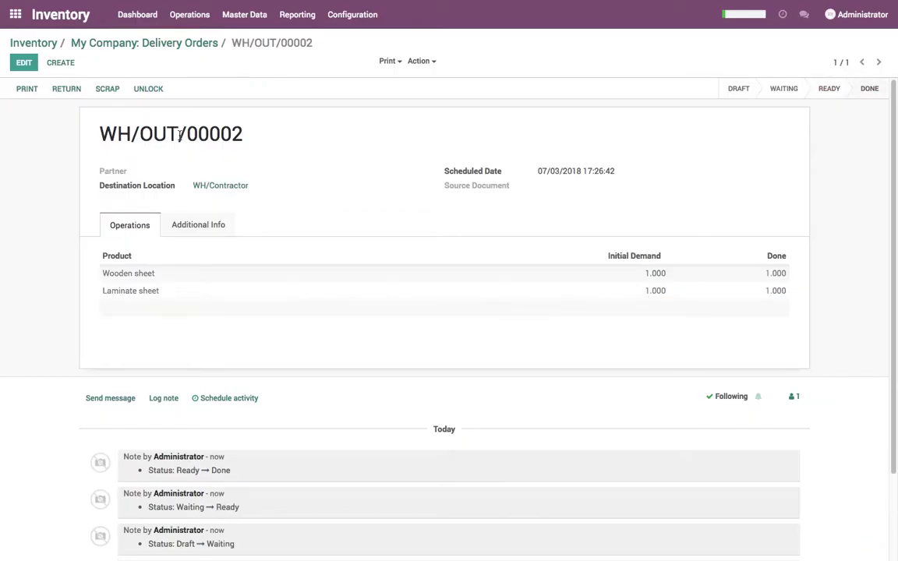
# Log the note "we deliver the material to contractor" on the delivery order
pyautogui.click(159, 399)
pyautogui.write('w')
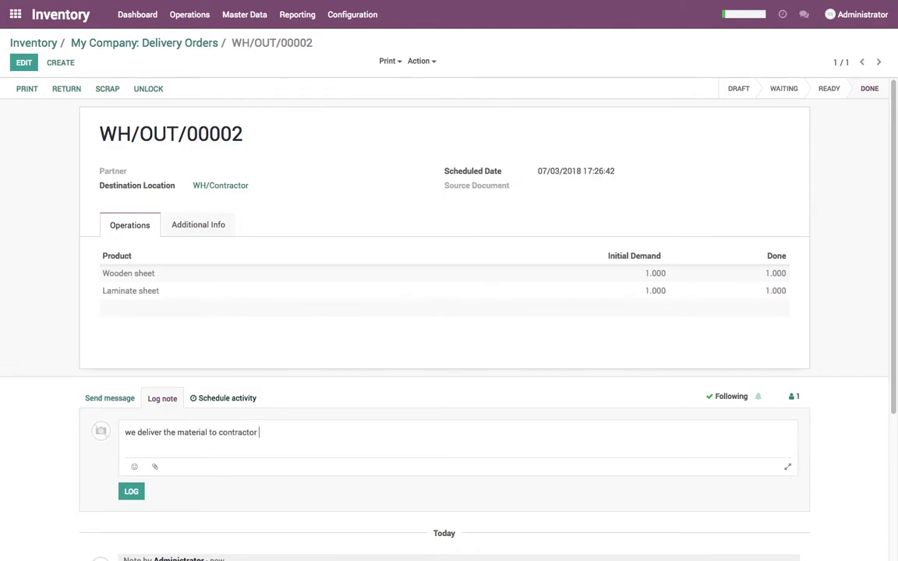
pyautogui.click(130, 491)
# Open the Tabletop subcontracting order from the Inventory dashboard and check the availability of its materials
pyautogui.click(35, 44)
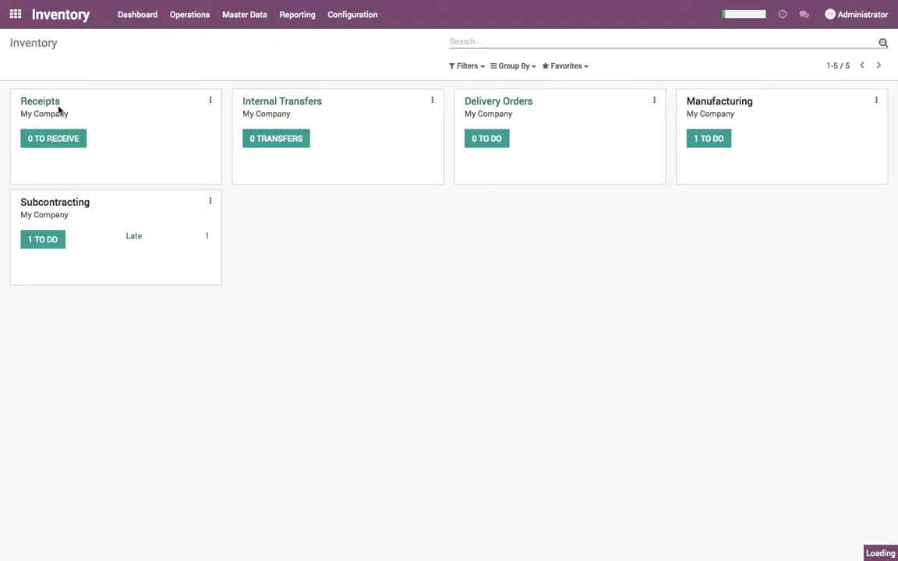
pyautogui.click(50, 240)
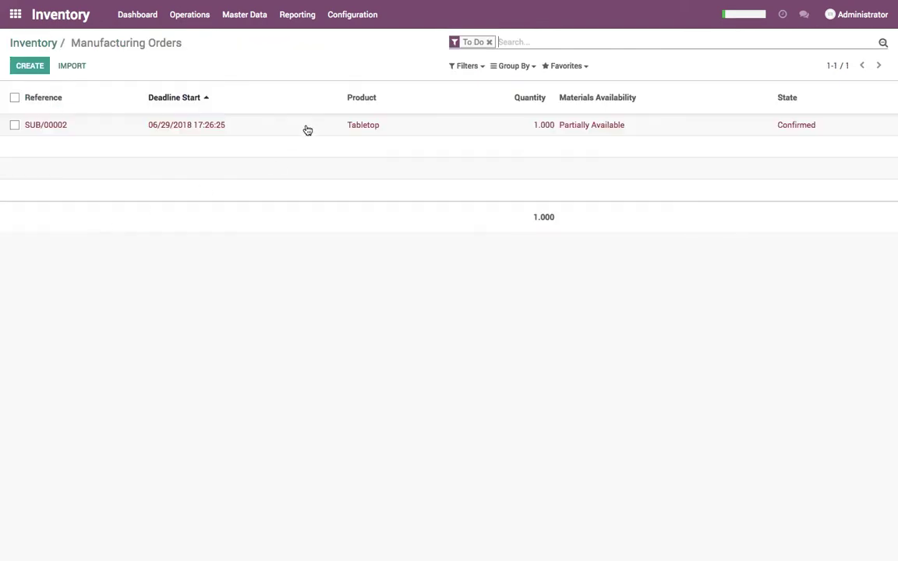
pyautogui.click(311, 125)
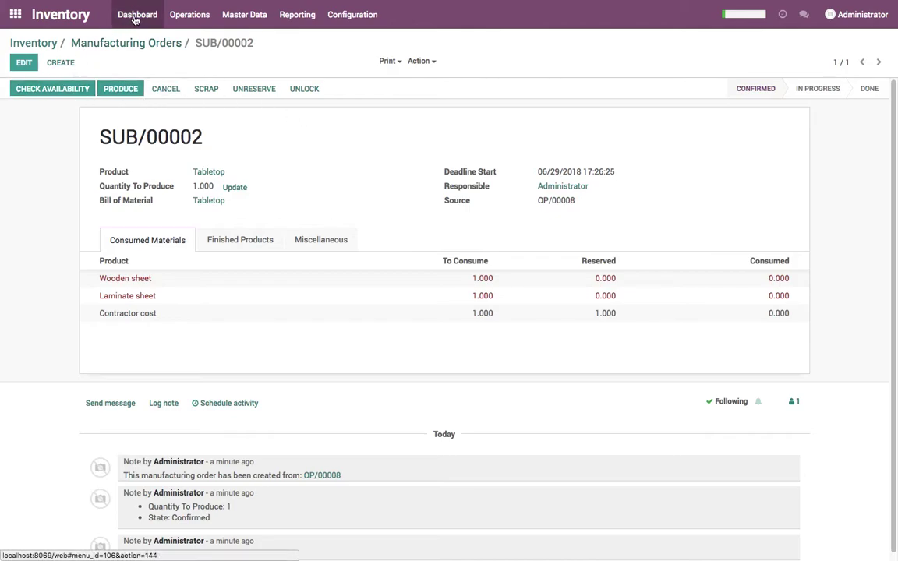
pyautogui.click(189, 14)
pyautogui.click(231, 136)
pyautogui.click(52, 88)
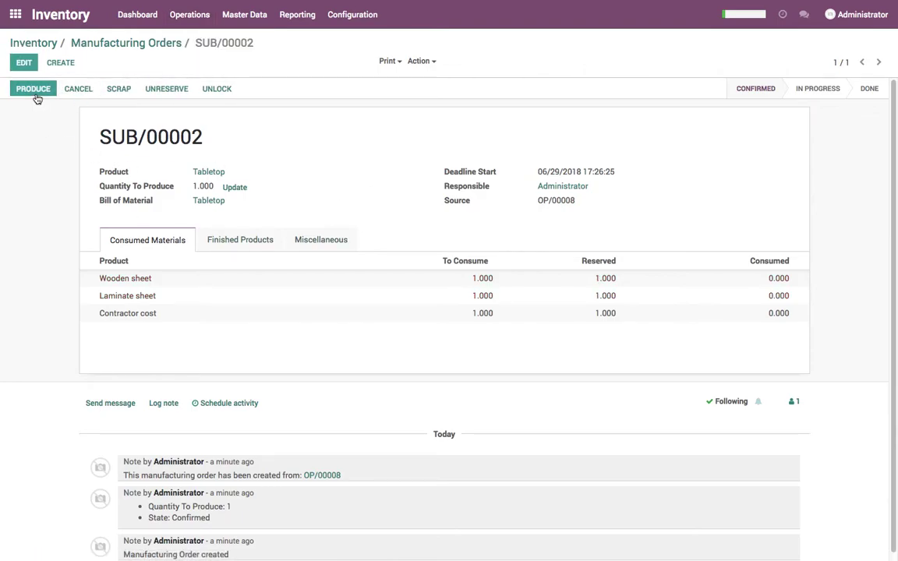
# Open and cancel the Tabletop production entry, and review the order's raw materials and finished products locations
pyautogui.click(35, 90)
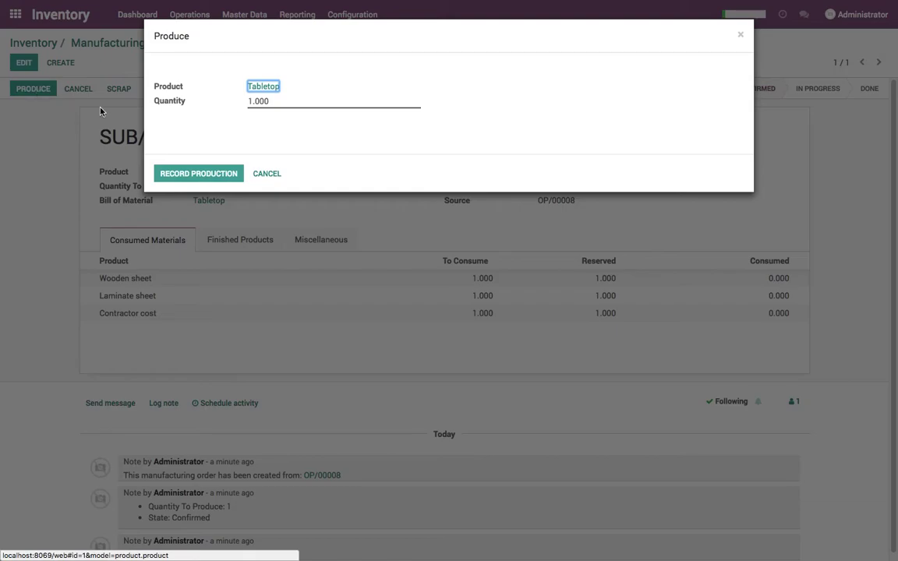
pyautogui.click(264, 174)
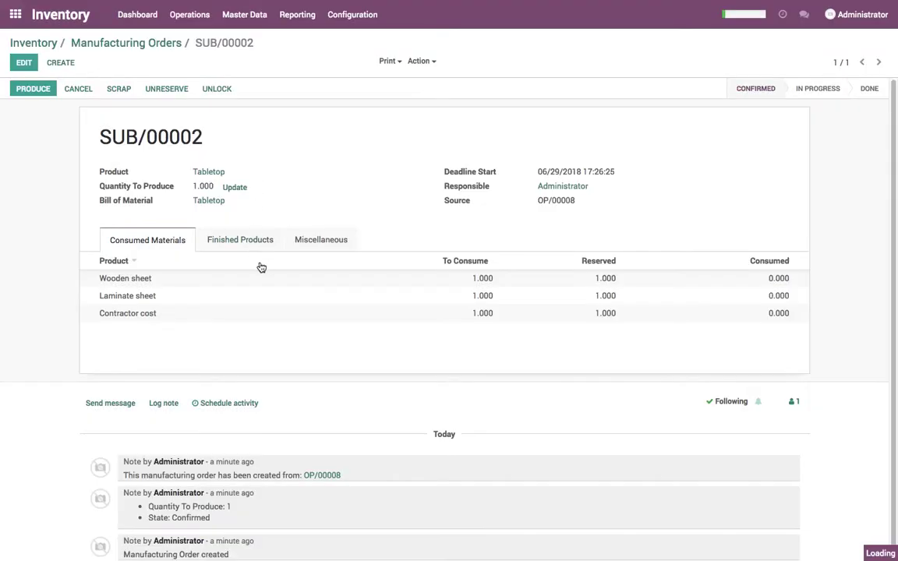
pyautogui.click(320, 240)
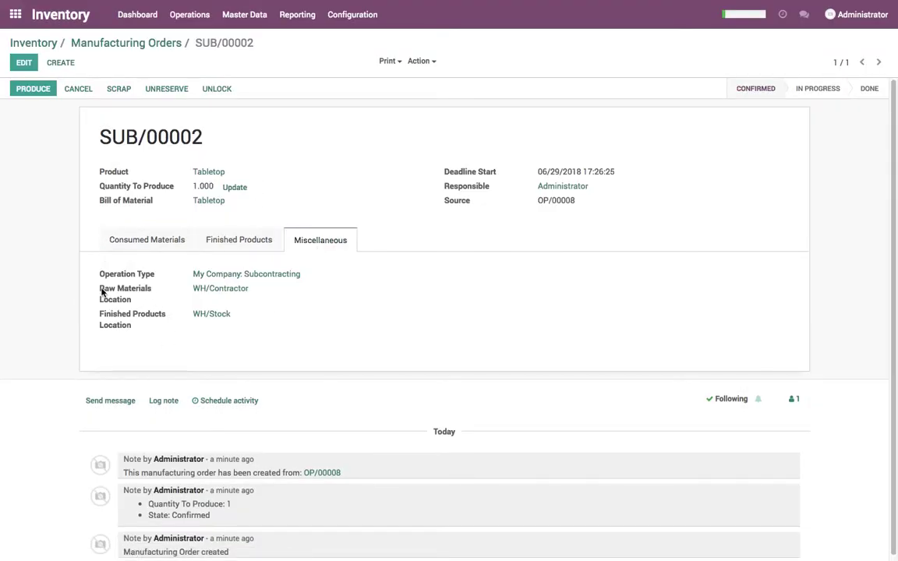
pyautogui.moveTo(102, 290); pyautogui.dragTo(245, 296)
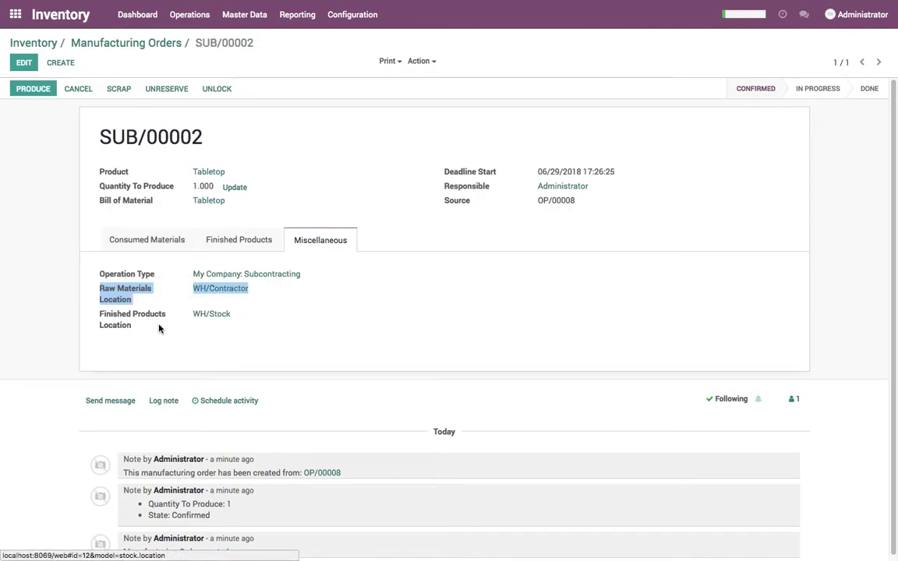
pyautogui.moveTo(103, 316); pyautogui.dragTo(220, 324)
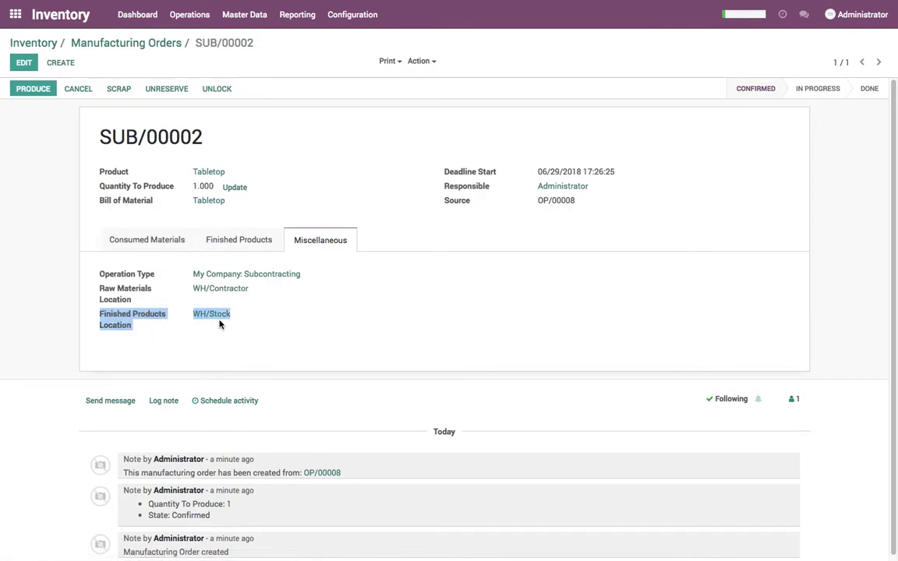
# Examine the current stock of Wooden sheet and Laminate sheet by location in the inventory report
pyautogui.click(297, 14)
pyautogui.click(295, 37)
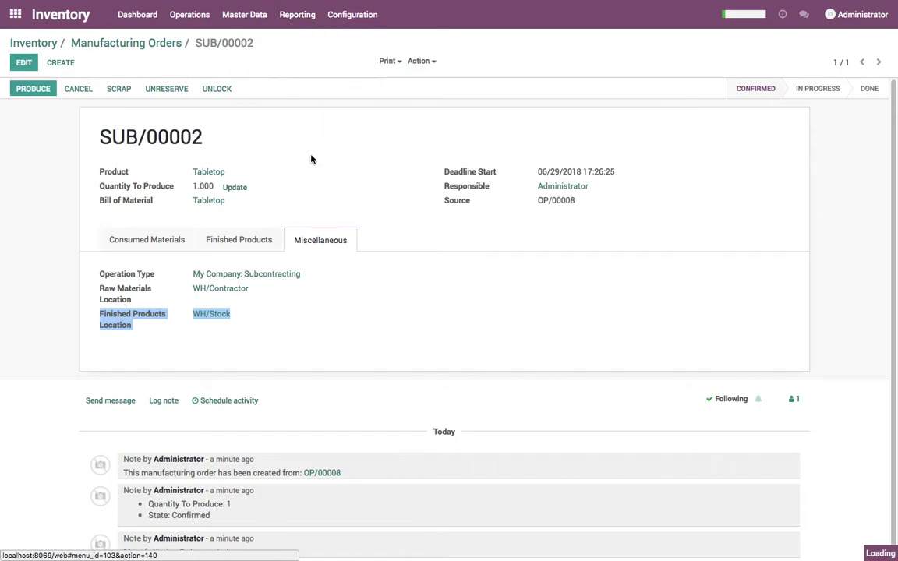
pyautogui.click(280, 165)
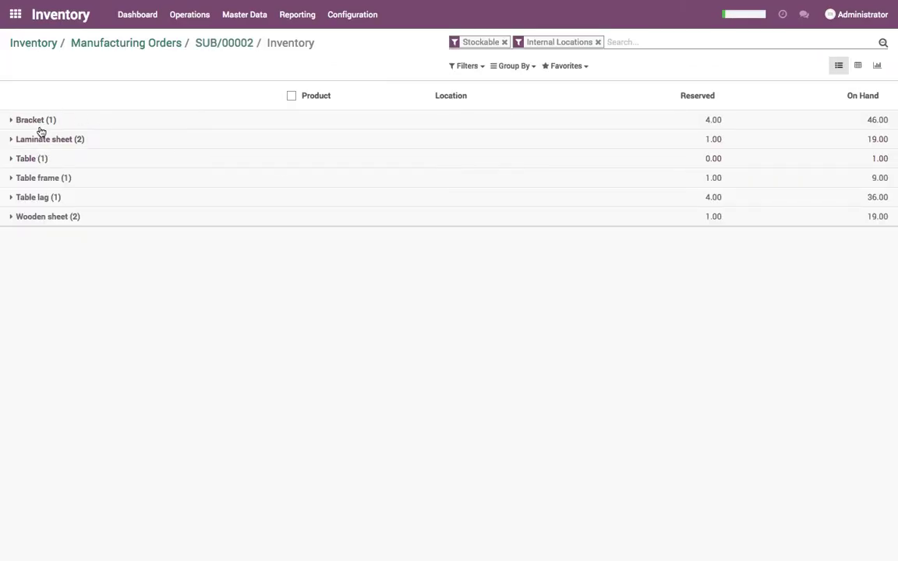
pyautogui.click(38, 217)
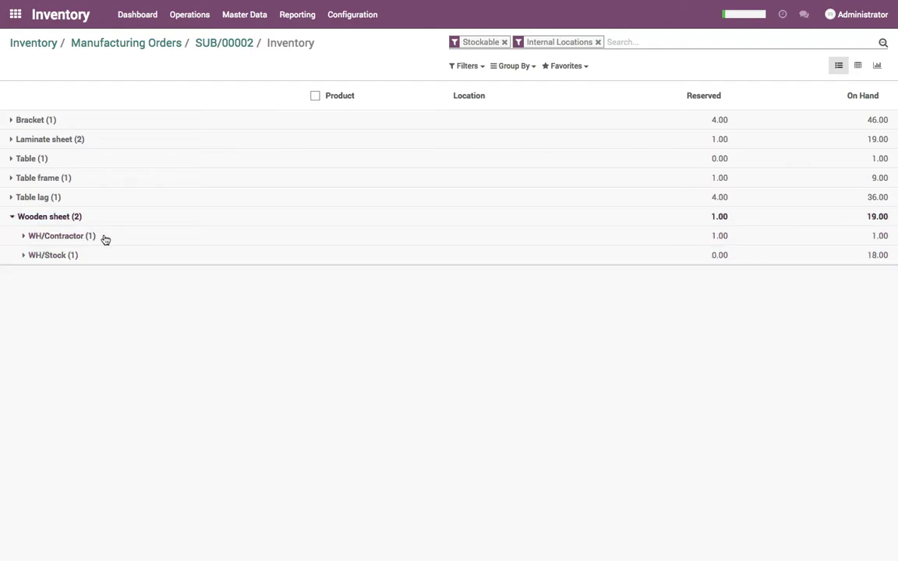
pyautogui.click(49, 139)
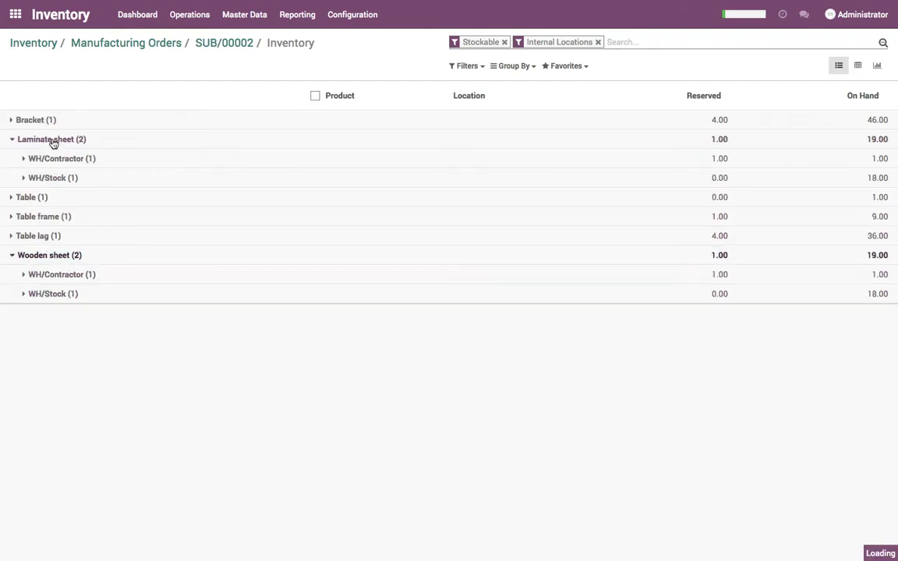
# Group the inventory report by location, examine the products held at WH/Contractor, and return to the Inventory dashboard
pyautogui.click(508, 67)
pyautogui.click(511, 84)
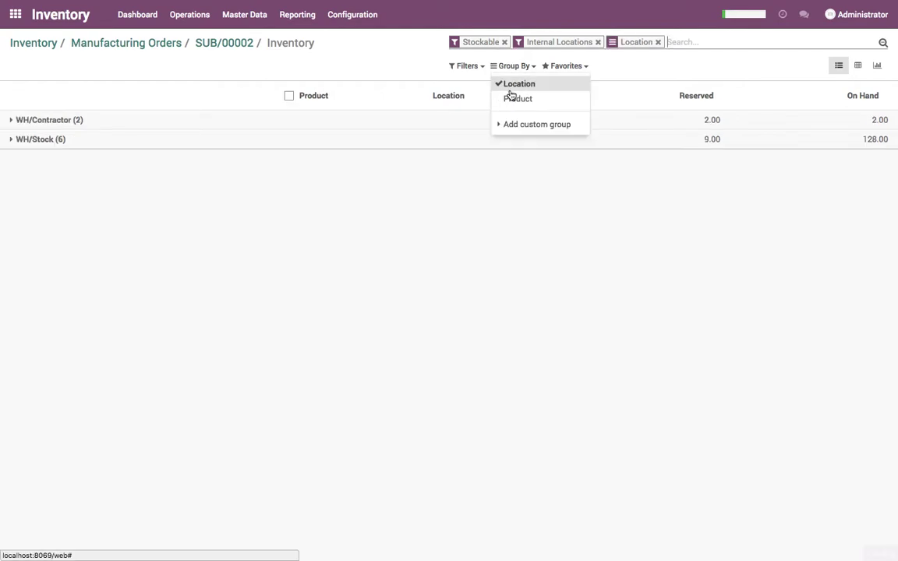
pyautogui.click(109, 142)
pyautogui.click(101, 140)
pyautogui.click(81, 123)
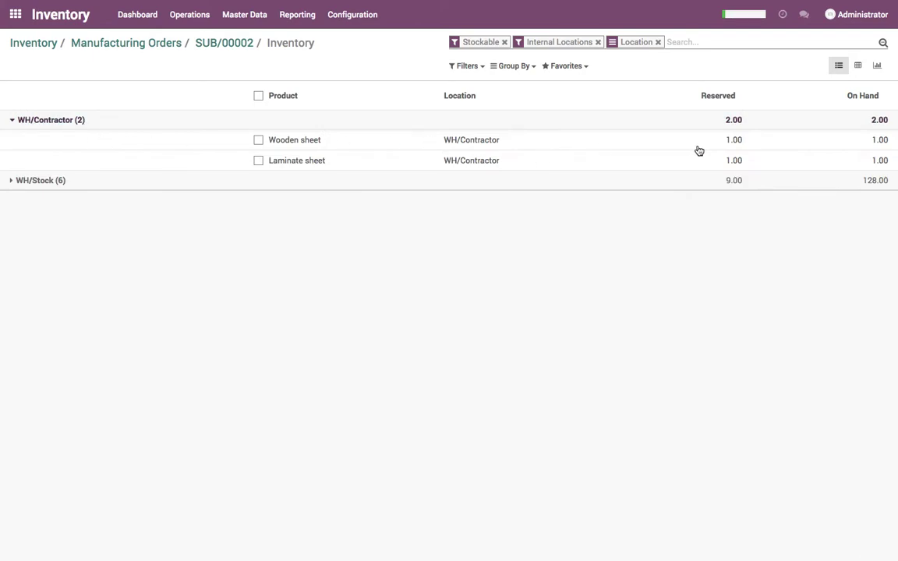
pyautogui.click(148, 16)
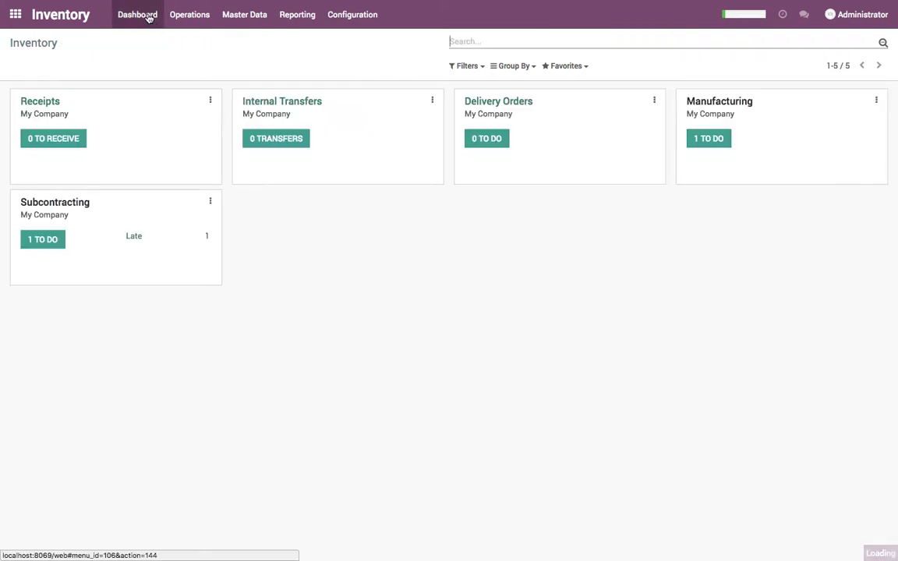
# Open the pending Tabletop subcontracting order, record its production of 1 unit and mark the order as done
pyautogui.click(43, 239)
pyautogui.click(103, 124)
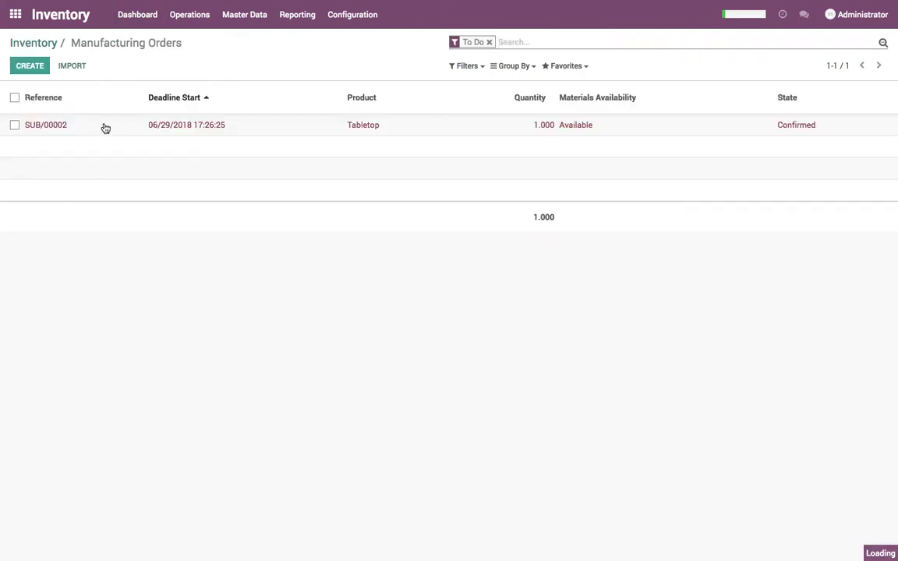
pyautogui.click(43, 94)
pyautogui.click(201, 176)
pyautogui.click(54, 91)
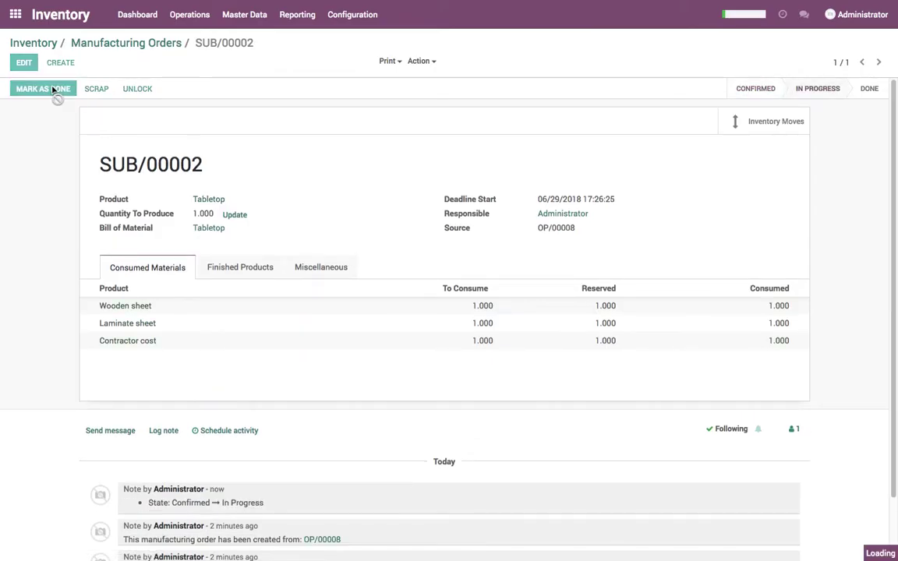
# Retrieve the current inventory report grouped by location, examine the products held at WH/Stock, and return to the dashboard
pyautogui.click(294, 28)
pyautogui.click(295, 39)
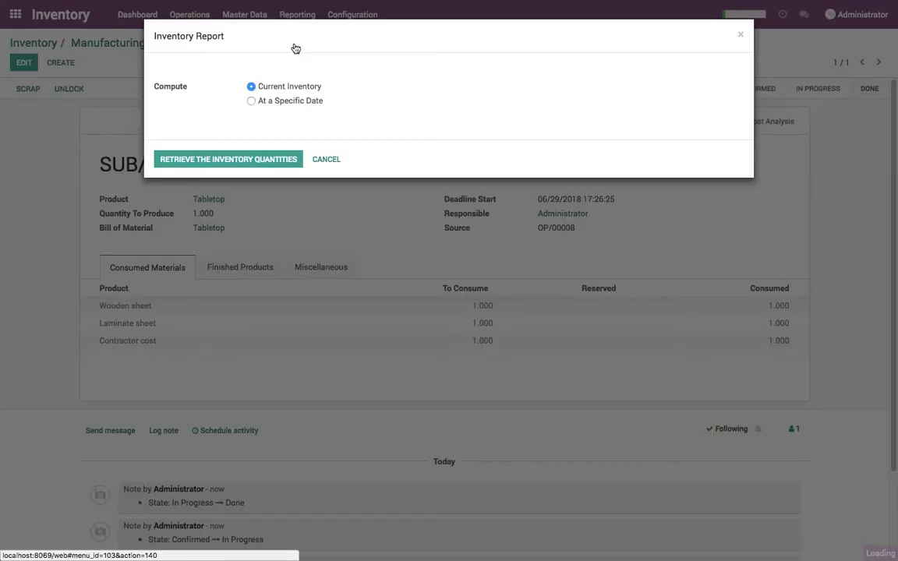
pyautogui.click(263, 158)
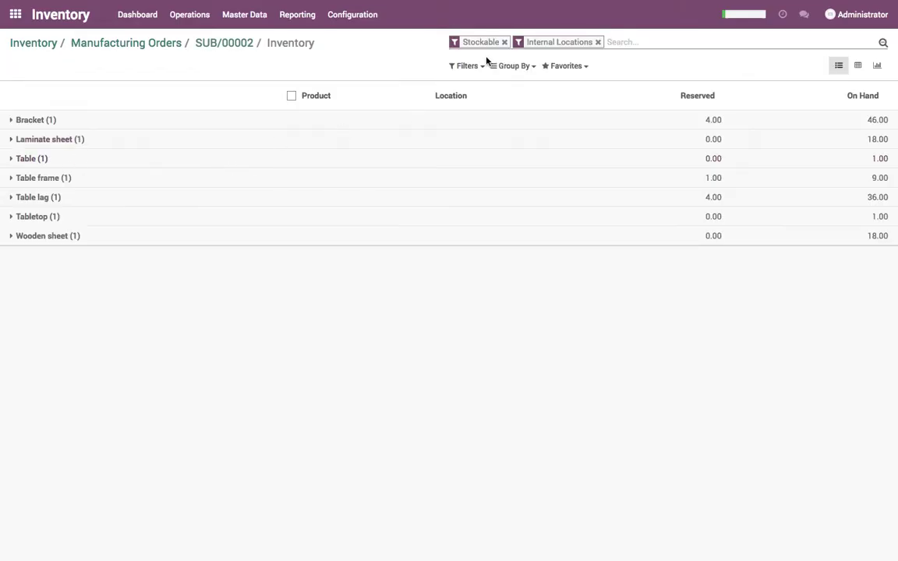
pyautogui.click(512, 65)
pyautogui.click(516, 86)
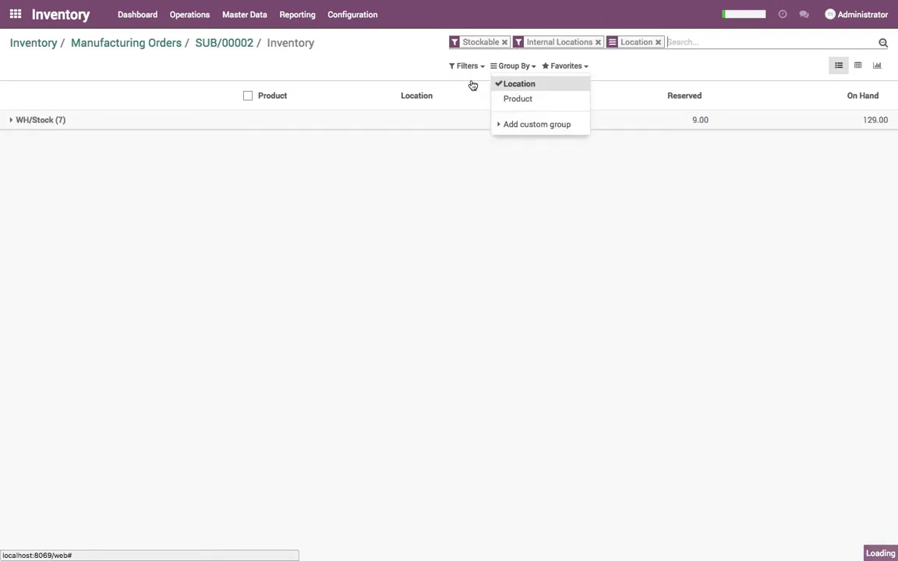
pyautogui.click(109, 135)
pyautogui.click(46, 125)
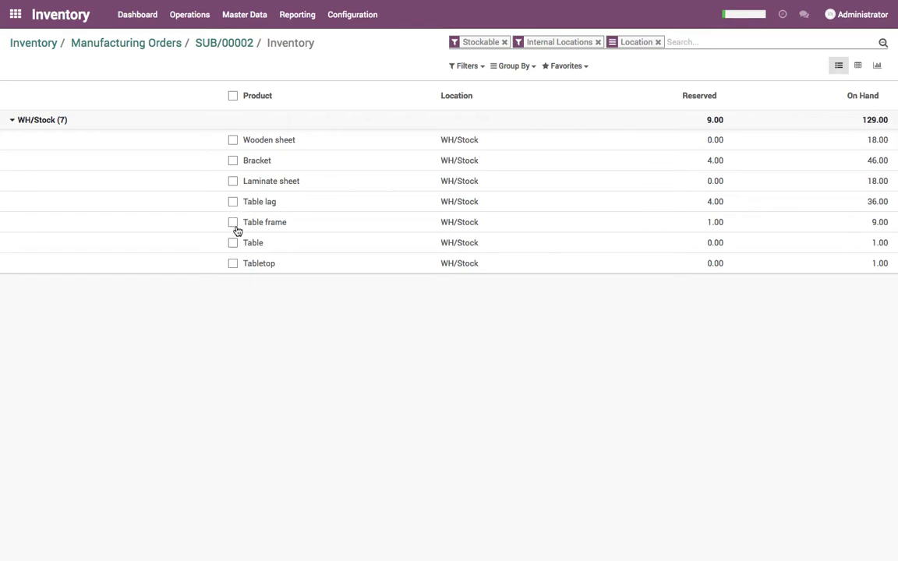
pyautogui.click(232, 265)
pyautogui.click(149, 17)
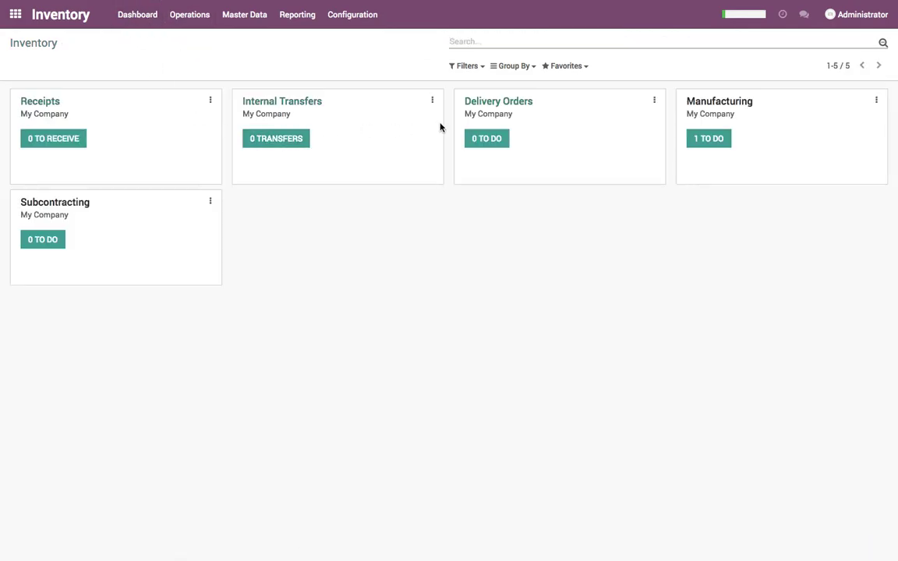
# Run the scheduler and return to the Inventory dashboard
pyautogui.click(194, 15)
pyautogui.click(198, 84)
pyautogui.click(195, 119)
pyautogui.click(140, 18)
# Complete the pending Table manufacturing order by recording production of 1 unit, checking its locations and marking it as done
pyautogui.click(717, 141)
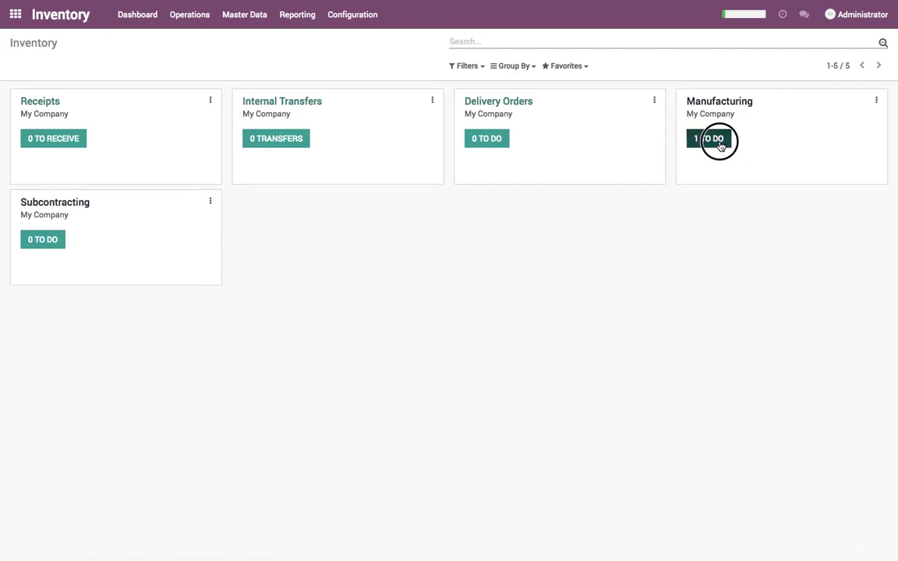
pyautogui.click(716, 133)
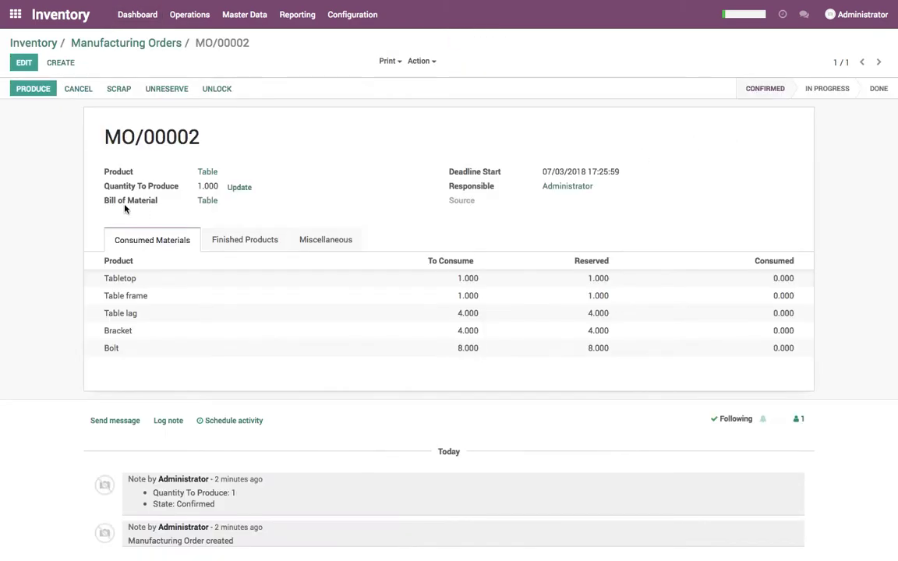
pyautogui.click(47, 95)
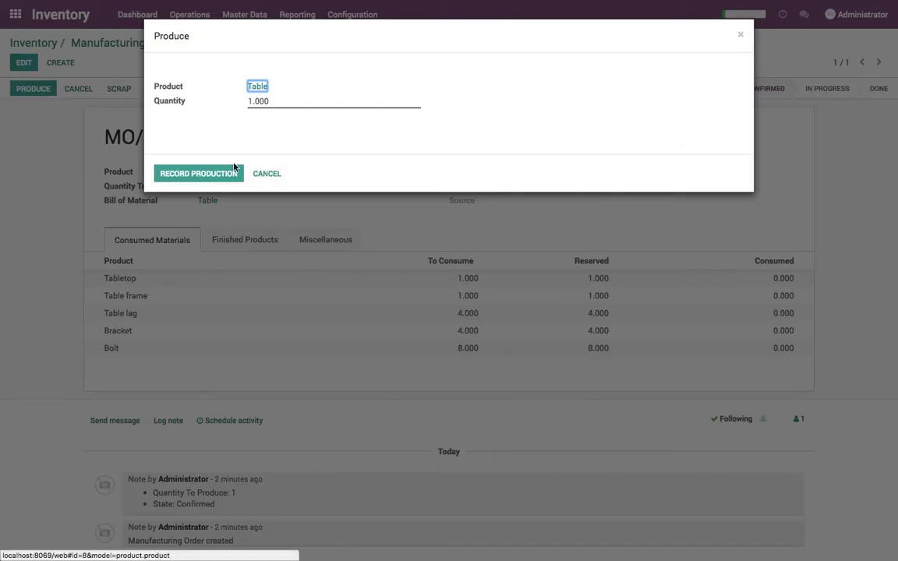
pyautogui.click(212, 174)
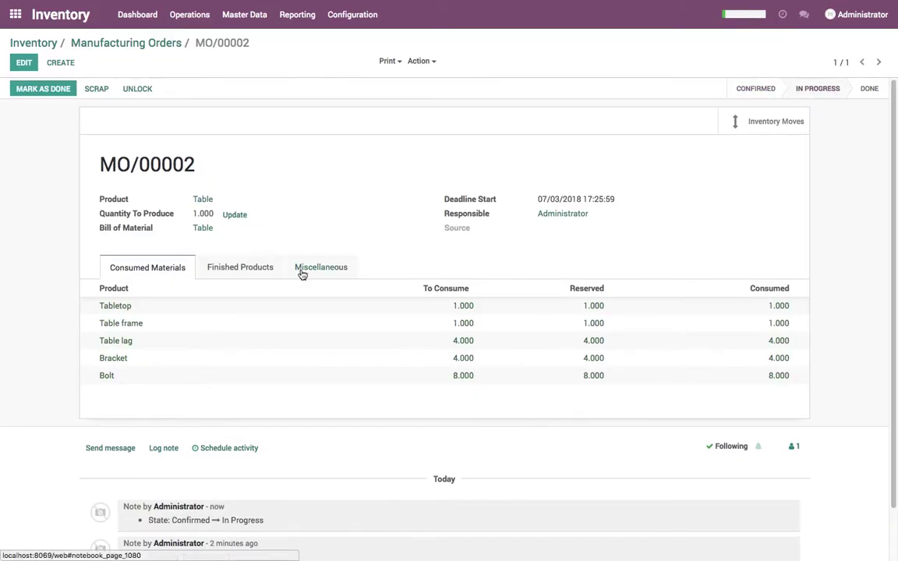
pyautogui.click(301, 272)
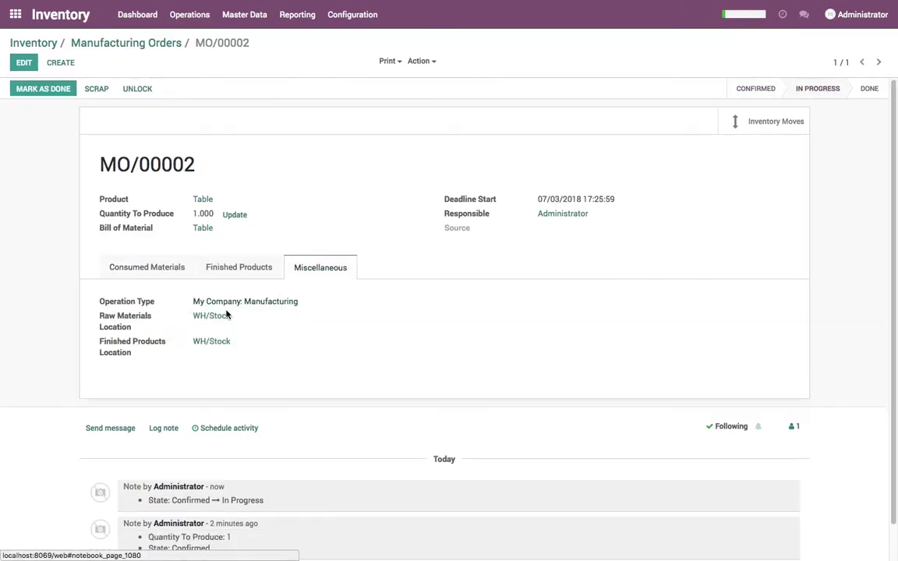
pyautogui.click(66, 90)
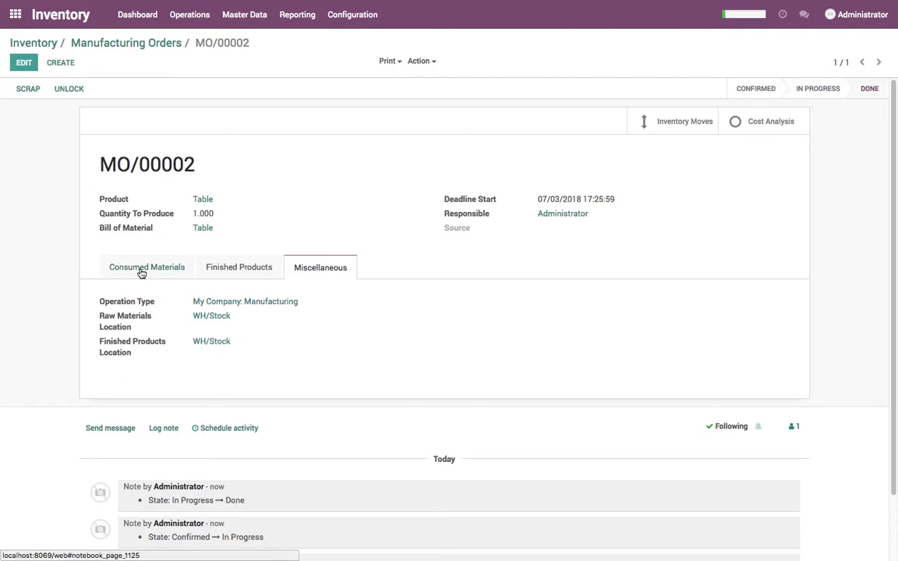
# Examine the cost analysis of the finished Table manufacturing order and return to the Inventory dashboard
pyautogui.click(776, 131)
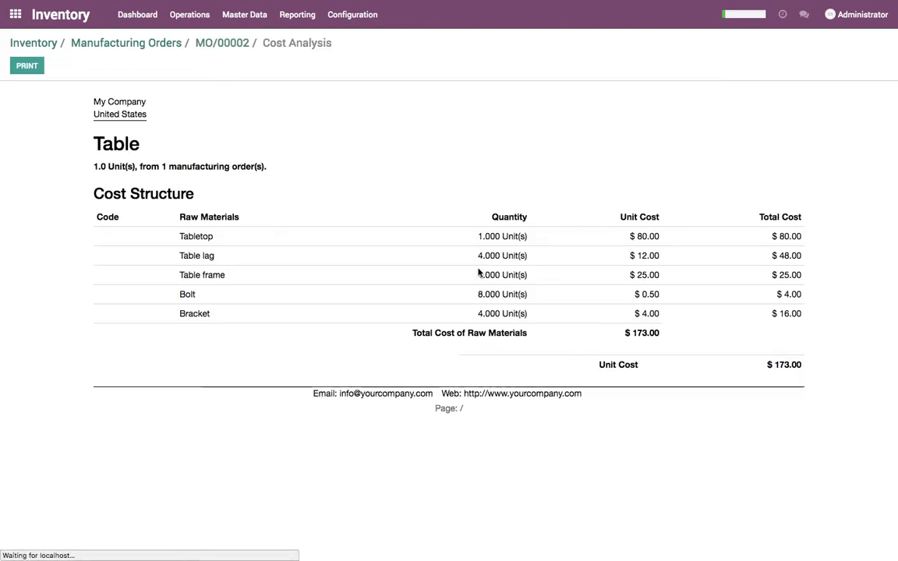
pyautogui.moveTo(774, 364); pyautogui.dragTo(826, 370)
pyautogui.moveTo(784, 241); pyautogui.dragTo(637, 210)
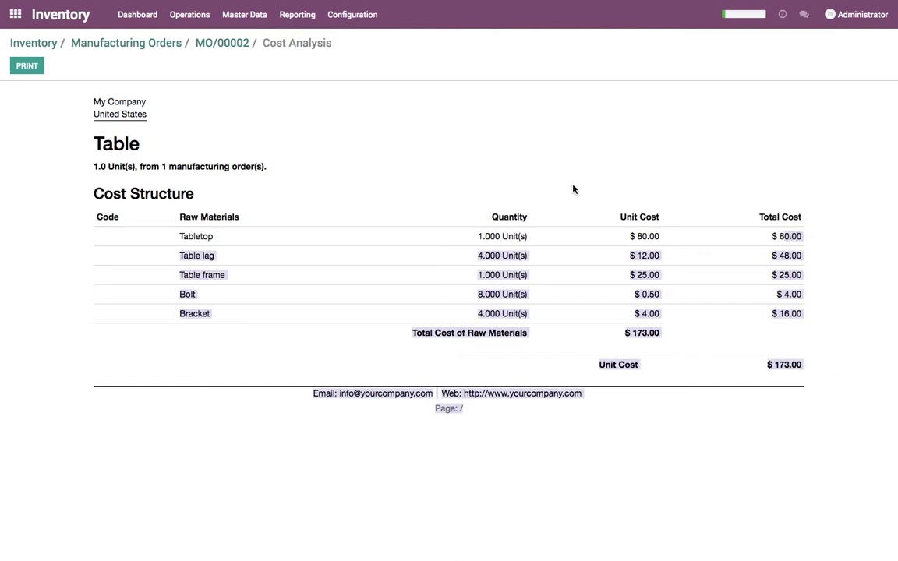
pyautogui.click(30, 44)
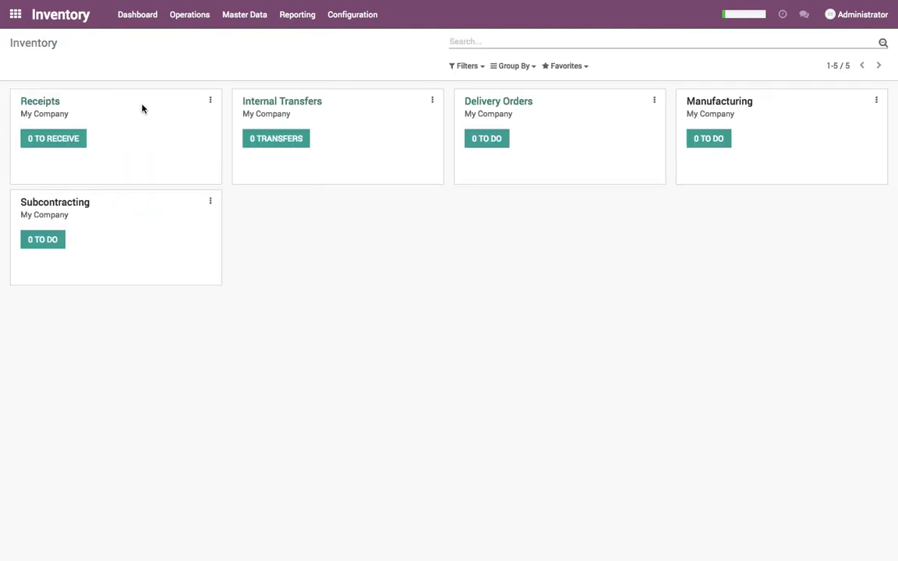
# Examine the cost analysis of the latest Tabletop subcontracting order and return to the Inventory dashboard
pyautogui.click(85, 204)
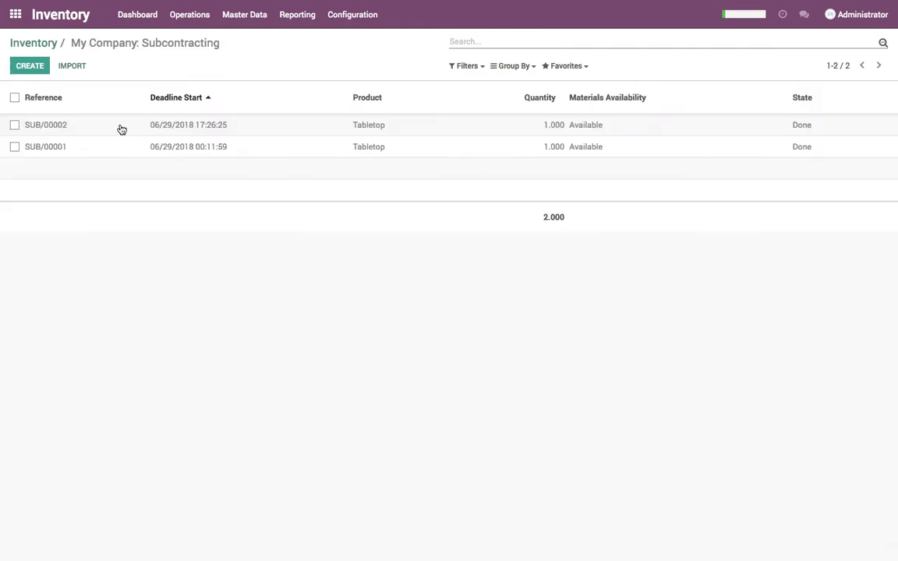
pyautogui.click(167, 134)
pyautogui.click(755, 128)
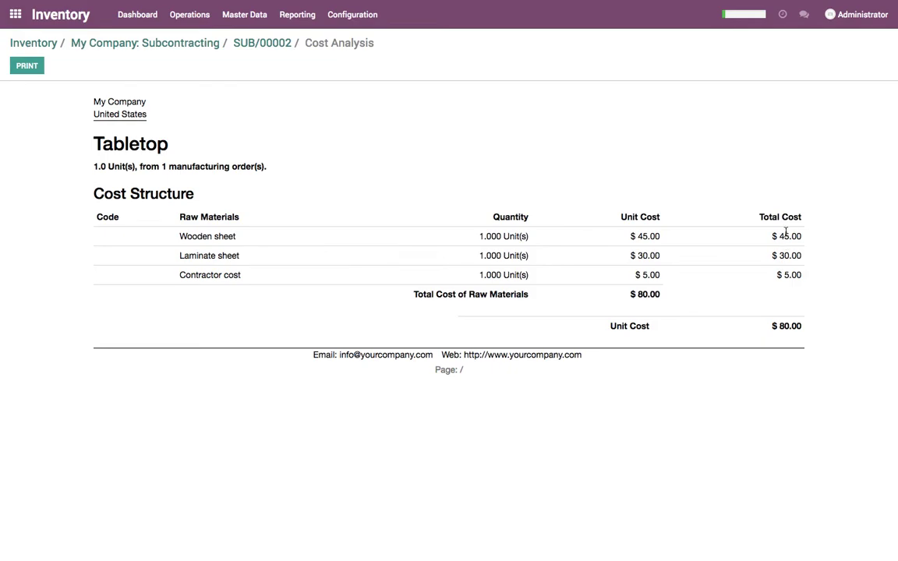
pyautogui.click(813, 326)
pyautogui.click(133, 46)
pyautogui.click(38, 43)
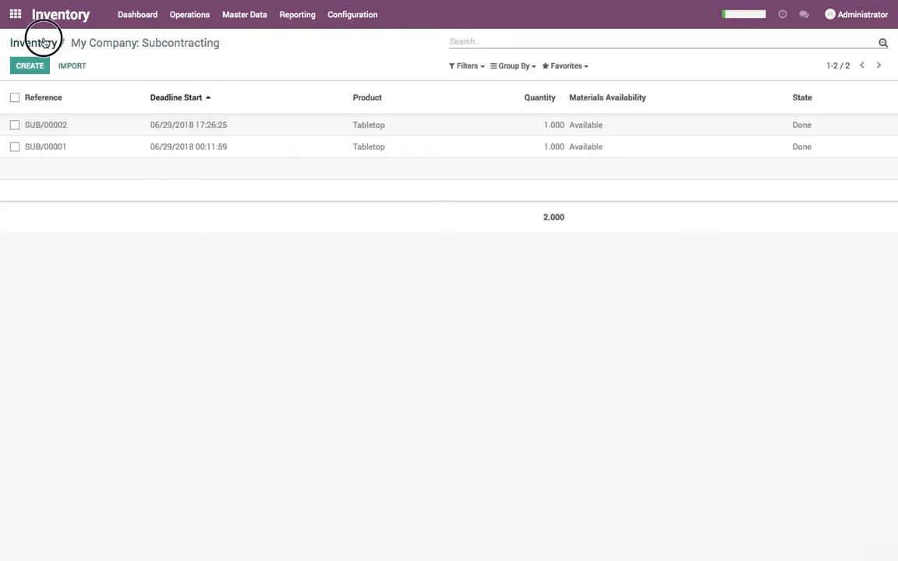
# Open the Tabletop product in edit mode and review its inventory routes
pyautogui.click(237, 22)
pyautogui.click(240, 39)
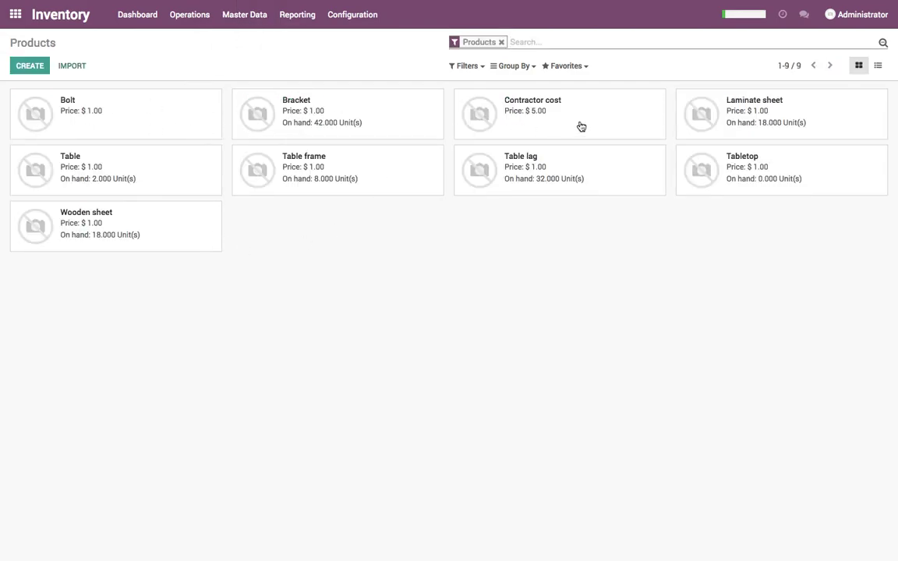
pyautogui.click(767, 175)
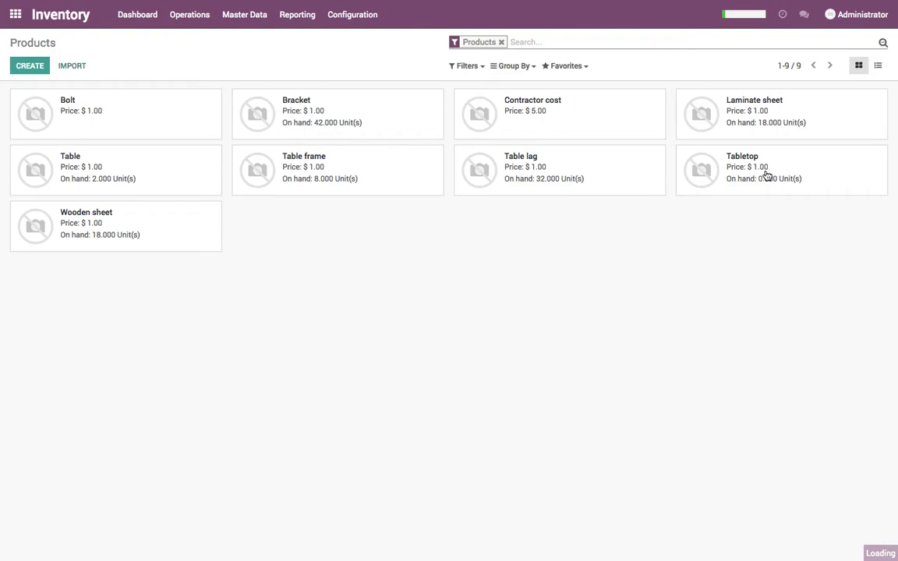
pyautogui.click(26, 65)
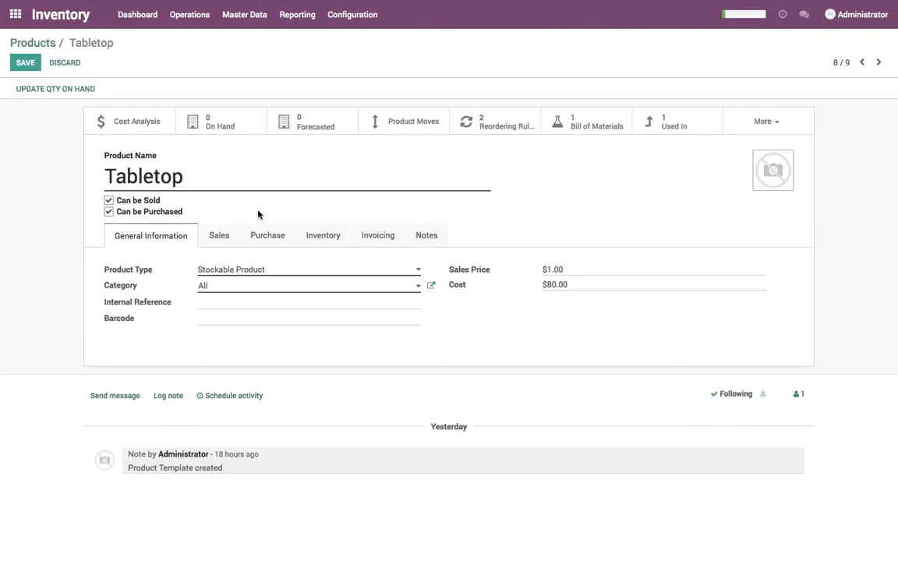
pyautogui.click(337, 240)
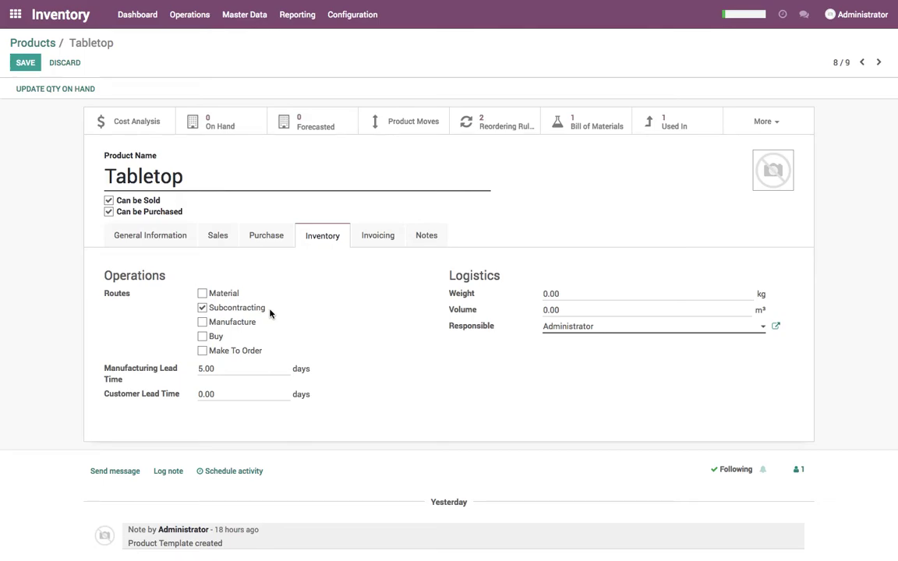
# Open the Wooden sheet product and review its inventory routes and vendors
pyautogui.click(45, 43)
pyautogui.click(110, 226)
pyautogui.click(328, 229)
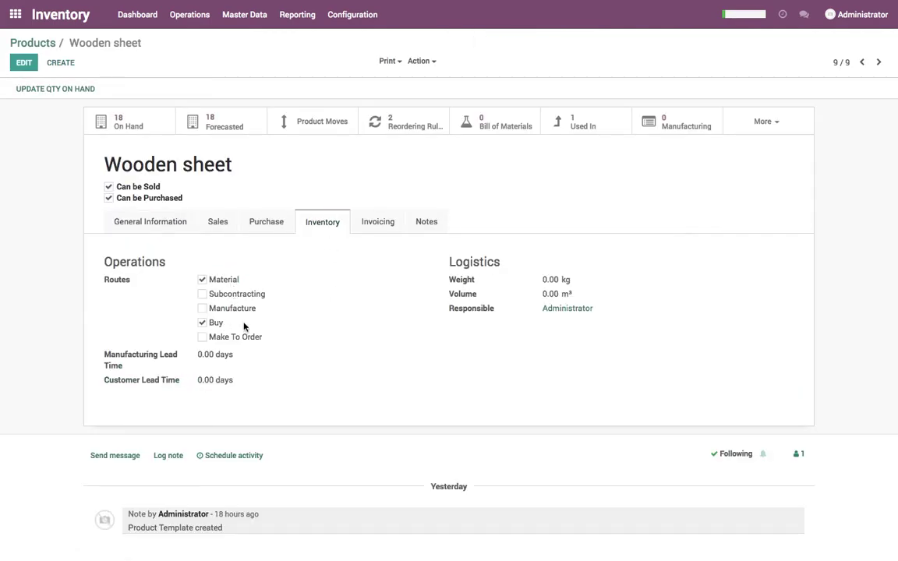
pyautogui.click(261, 222)
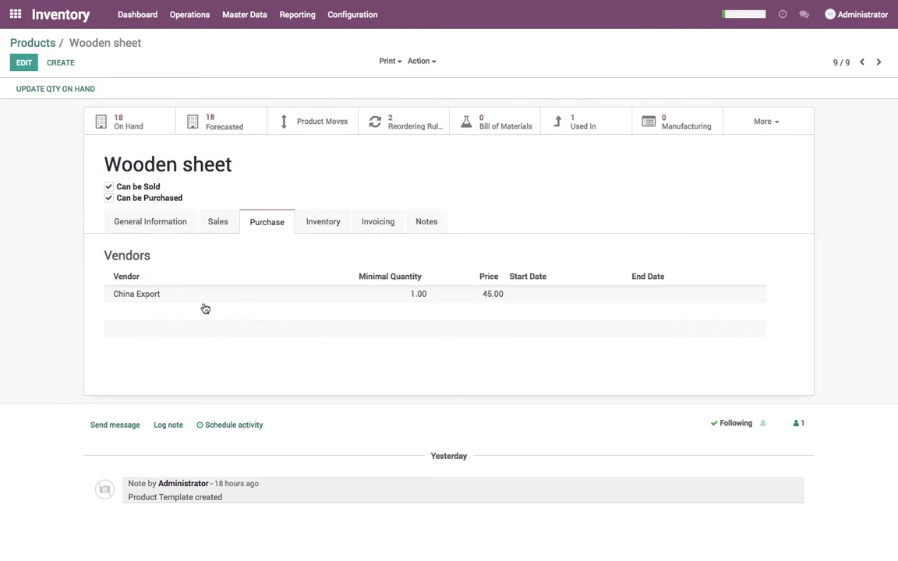
pyautogui.click(318, 229)
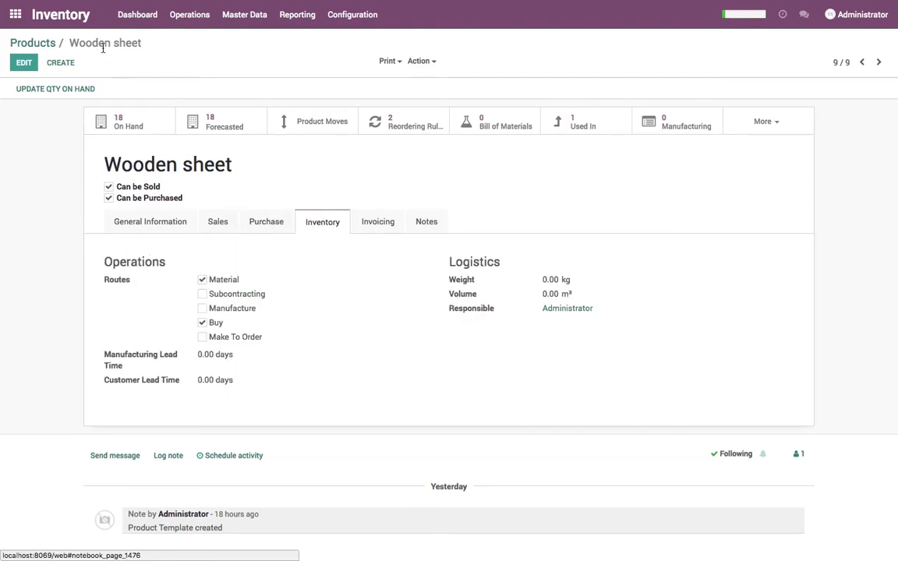
# Open the Laminate sheet product and review its inventory routes and vendors
pyautogui.click(22, 45)
pyautogui.click(758, 129)
pyautogui.click(278, 225)
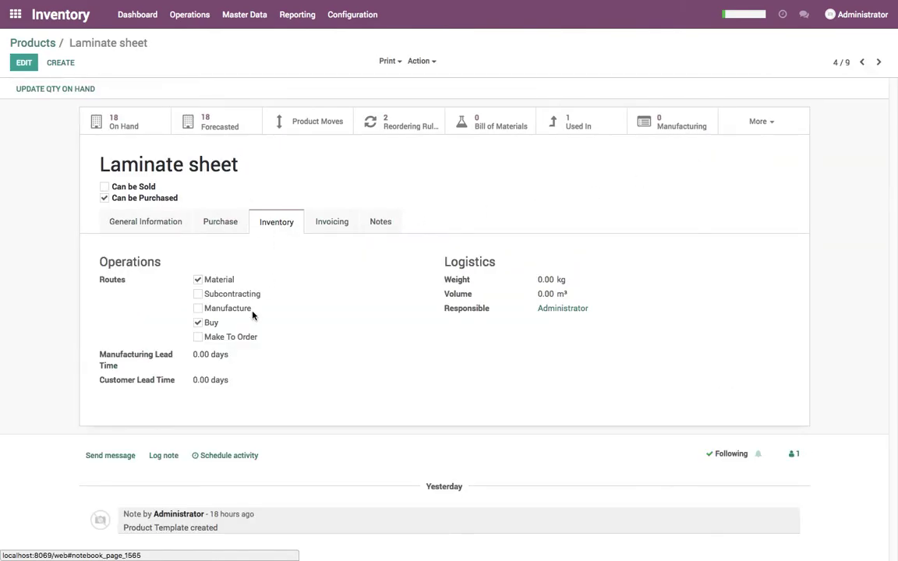
pyautogui.click(225, 228)
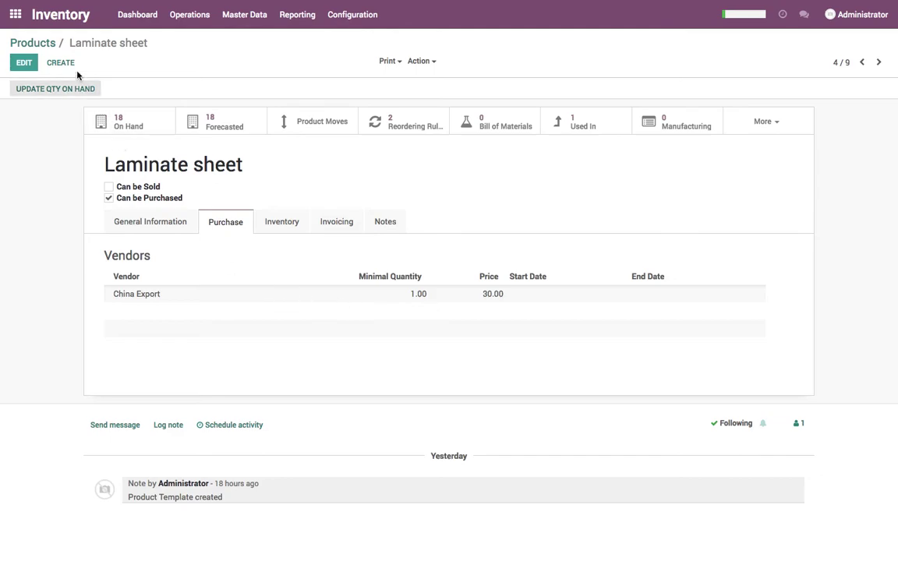
# Inspect the Material route and its Issue Material procurement rule, then leave both without saving changes
pyautogui.click(353, 14)
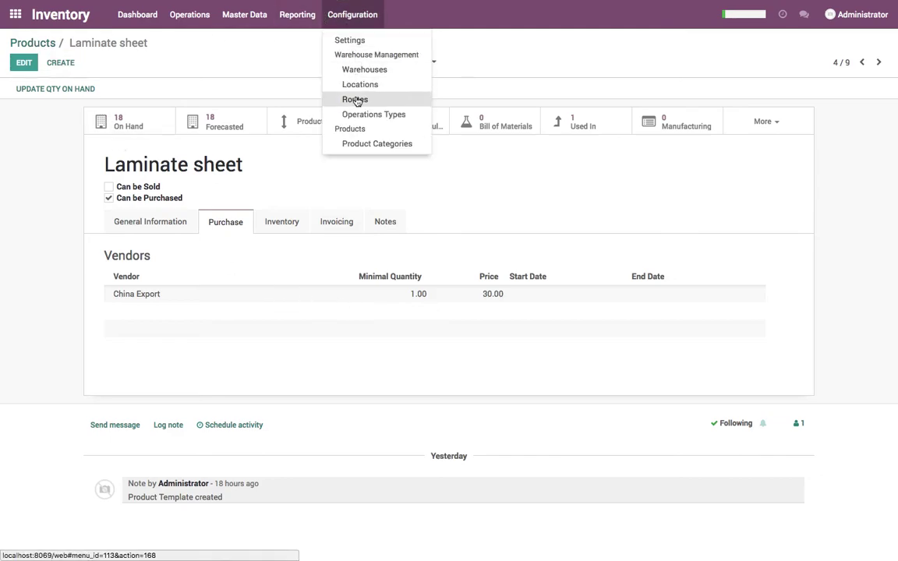
pyautogui.click(355, 100)
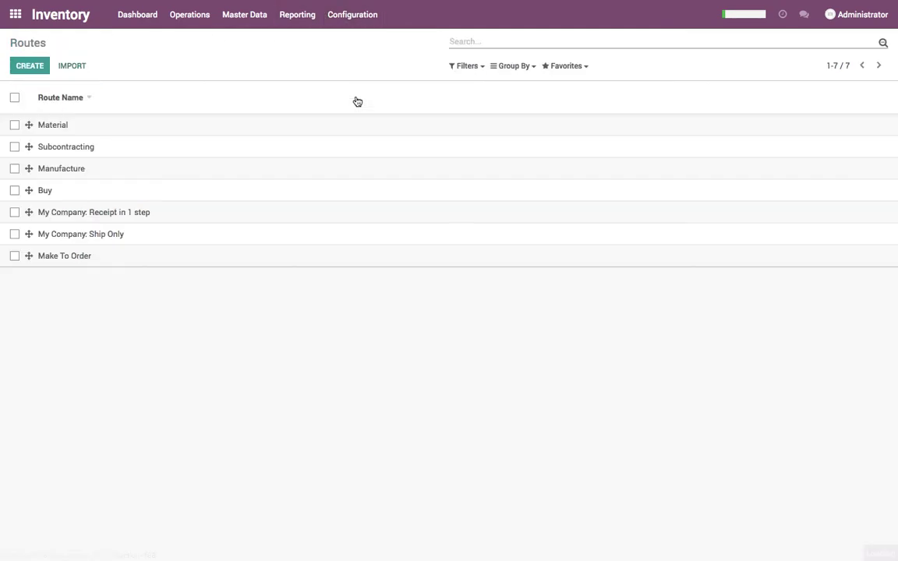
pyautogui.click(53, 126)
pyautogui.click(22, 70)
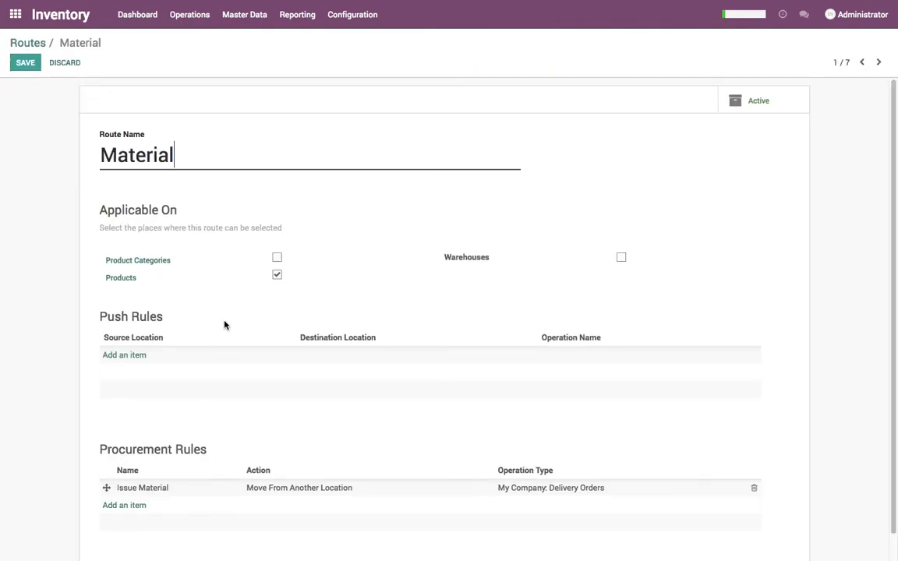
pyautogui.scroll(-1, 224, 324)
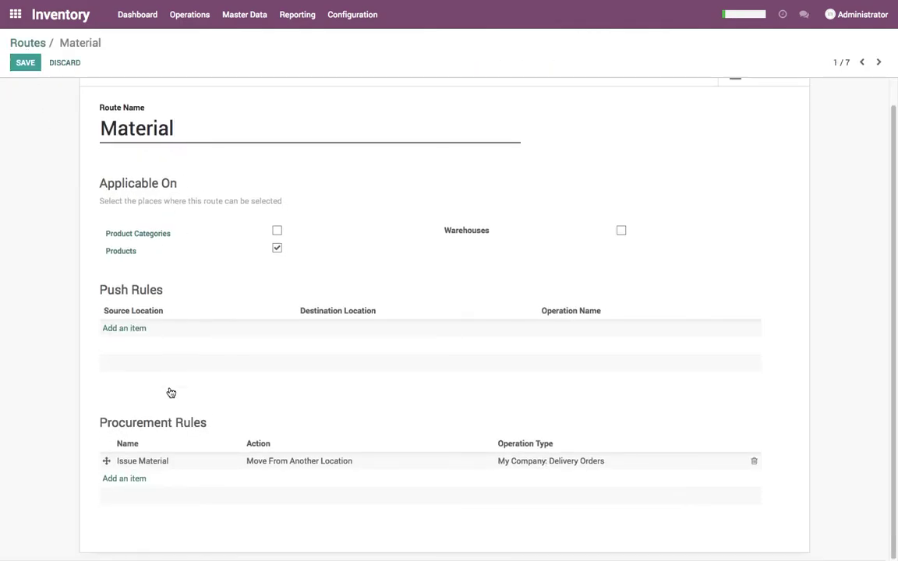
pyautogui.click(160, 461)
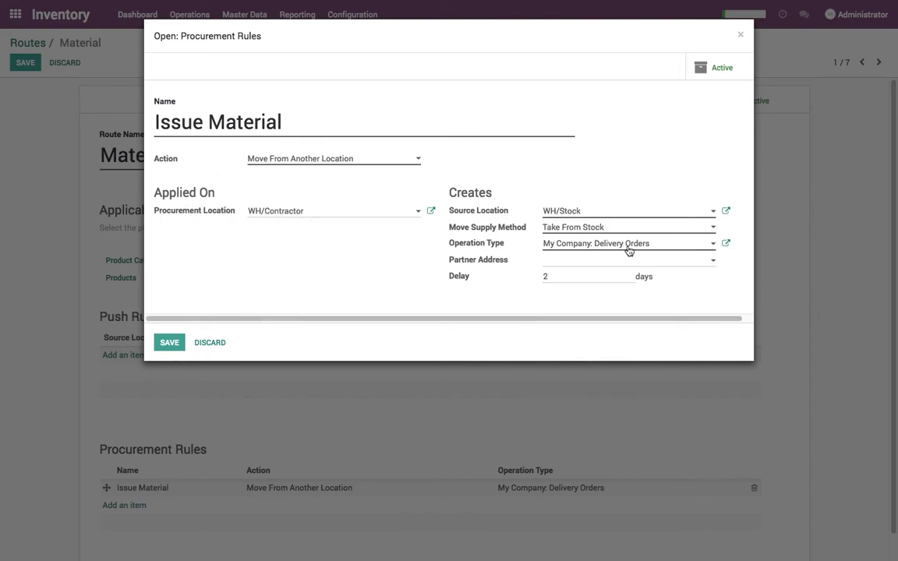
pyautogui.click(211, 343)
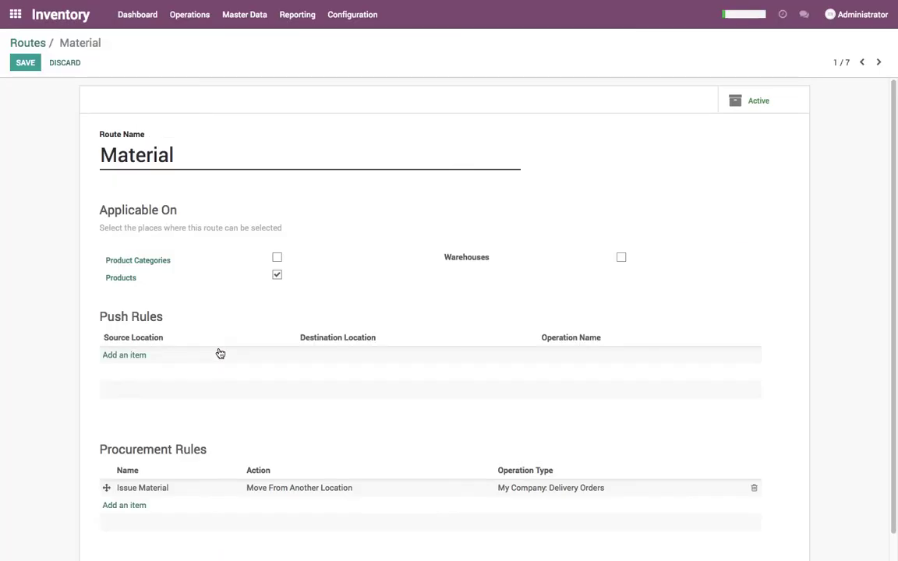
pyautogui.click(64, 63)
pyautogui.click(265, 105)
# Inspect the Subcontracting route, its Subcontracting procurement rule and that rule's operation type, then leave them without saving changes
pyautogui.click(74, 148)
pyautogui.click(29, 68)
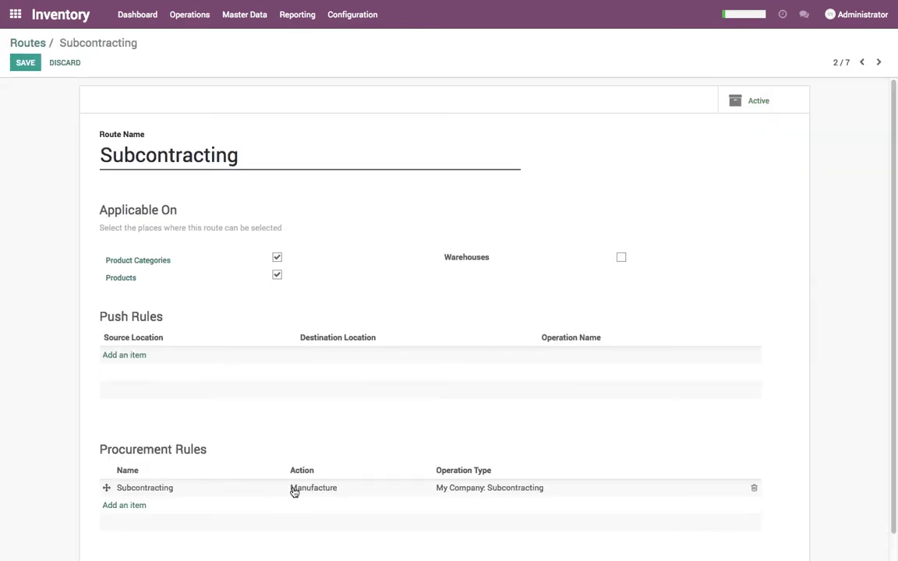
pyautogui.click(292, 488)
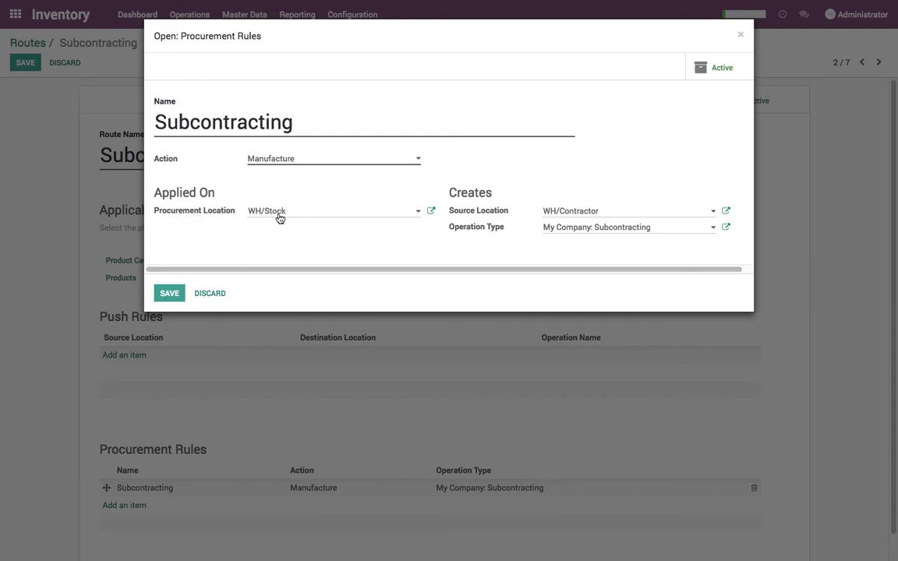
pyautogui.click(726, 227)
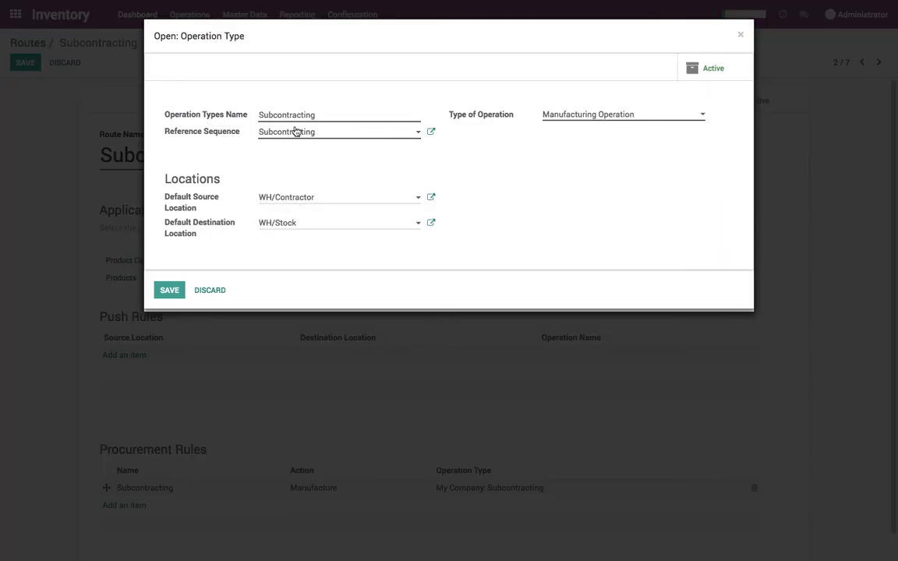
pyautogui.click(216, 292)
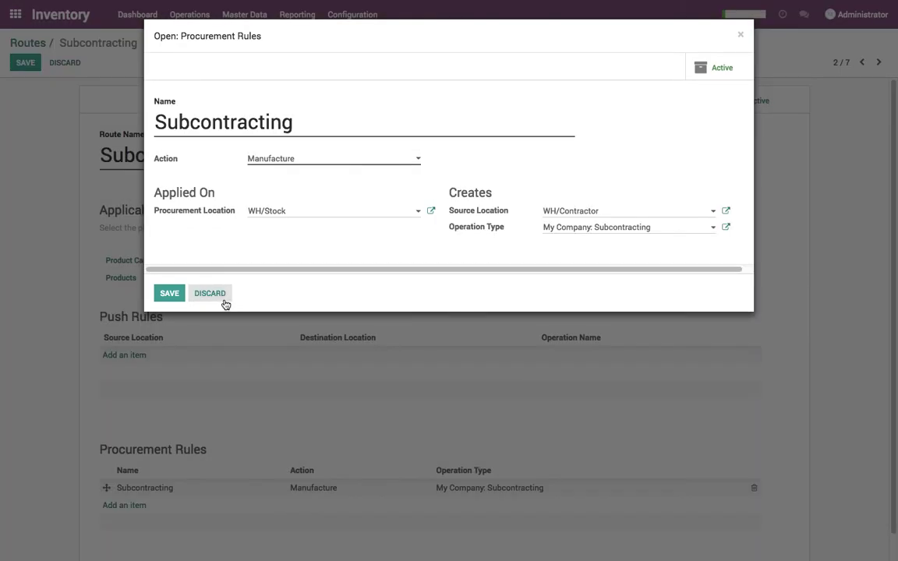
pyautogui.click(223, 302)
pyautogui.click(43, 45)
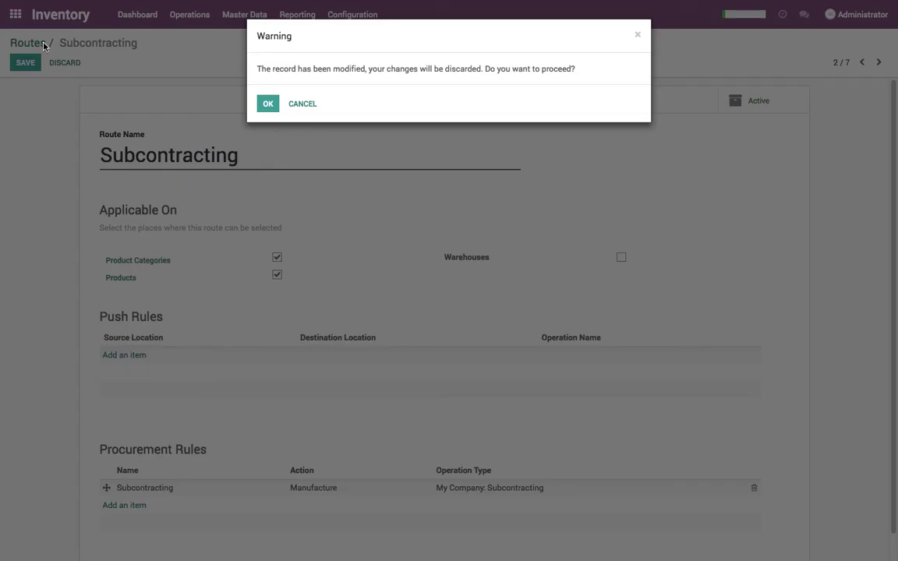
pyautogui.click(267, 103)
# Open the inventory reordering rules, group them by location, and expand the WH/Contractor and WH/Stock groups to review their quantities
pyautogui.click(72, 15)
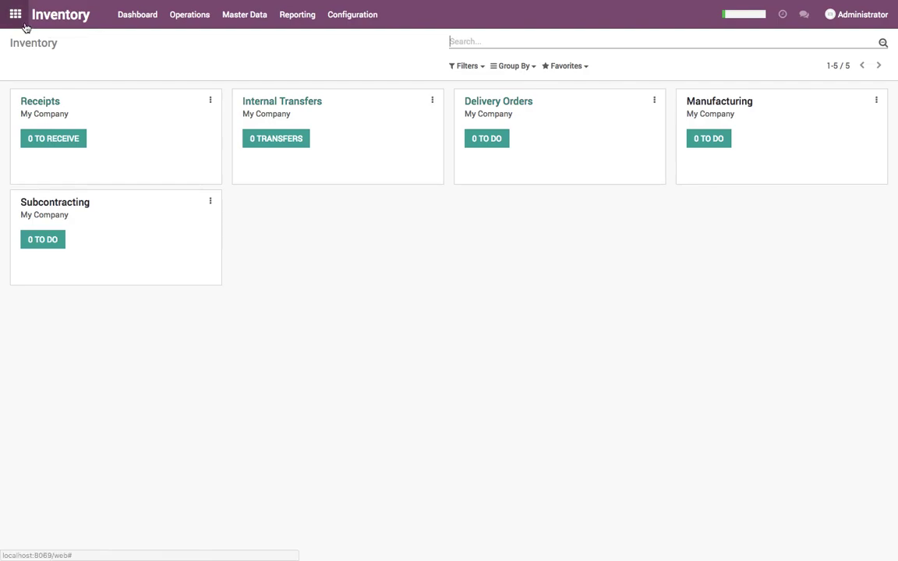
pyautogui.click(232, 23)
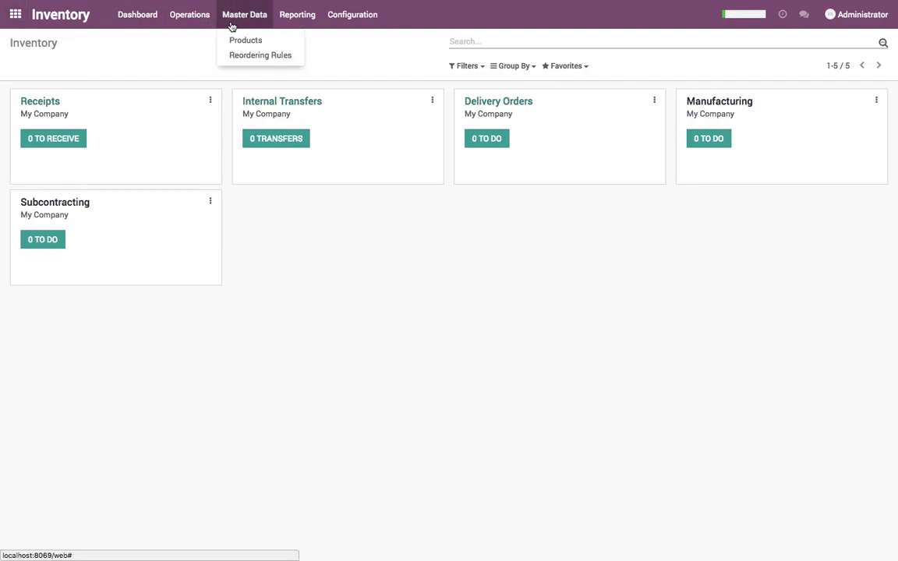
pyautogui.click(240, 56)
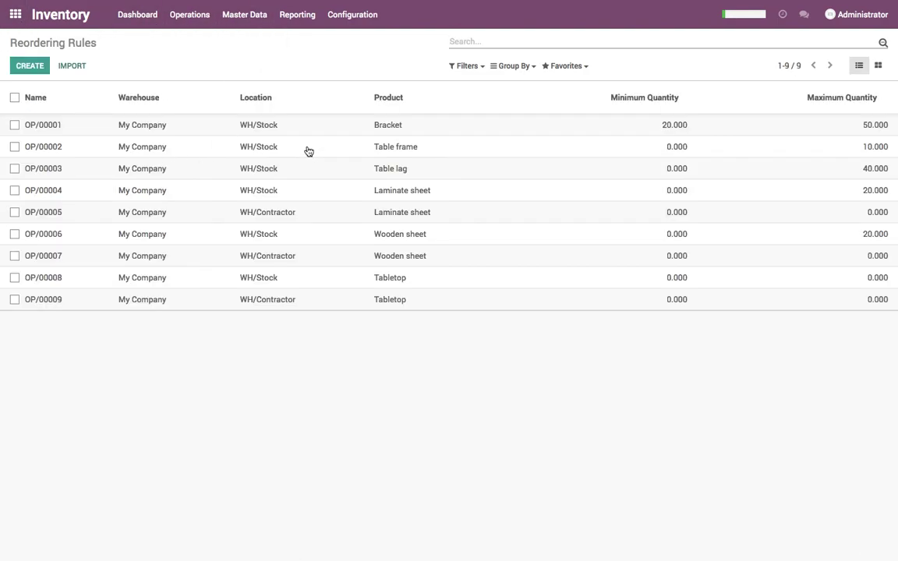
pyautogui.click(520, 67)
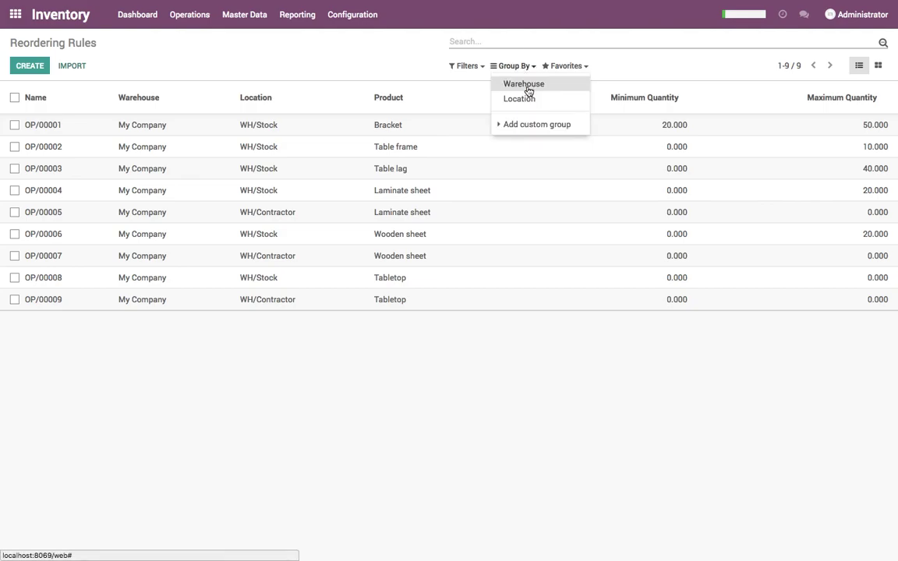
pyautogui.click(520, 100)
pyautogui.click(226, 124)
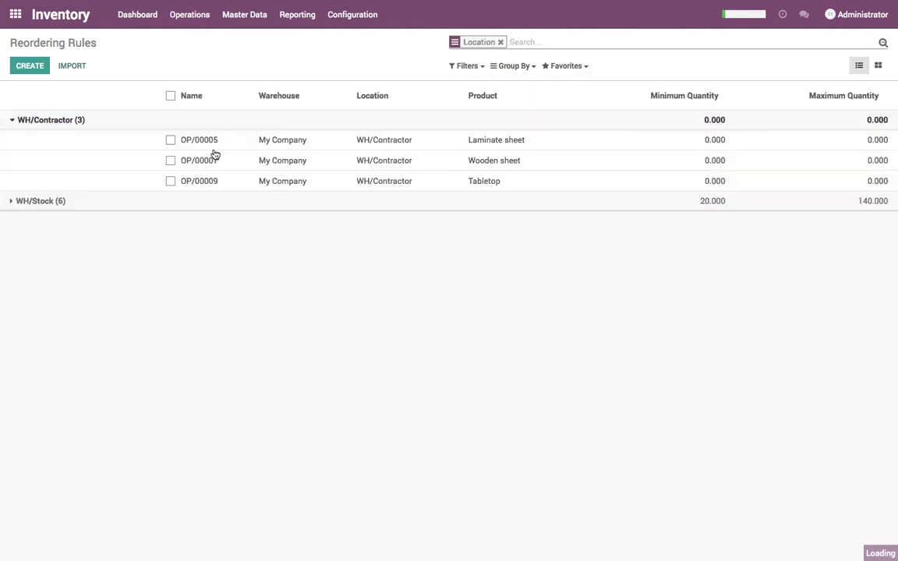
pyautogui.click(199, 201)
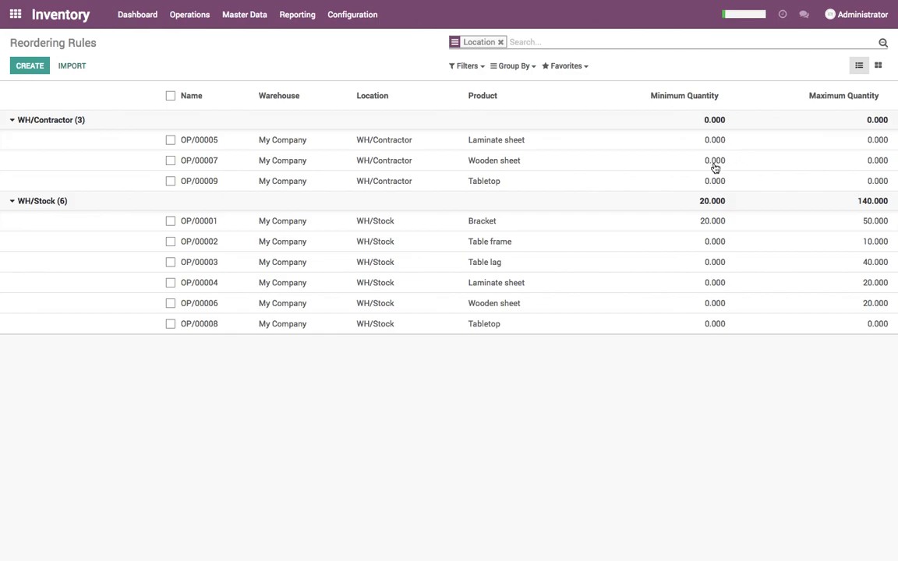